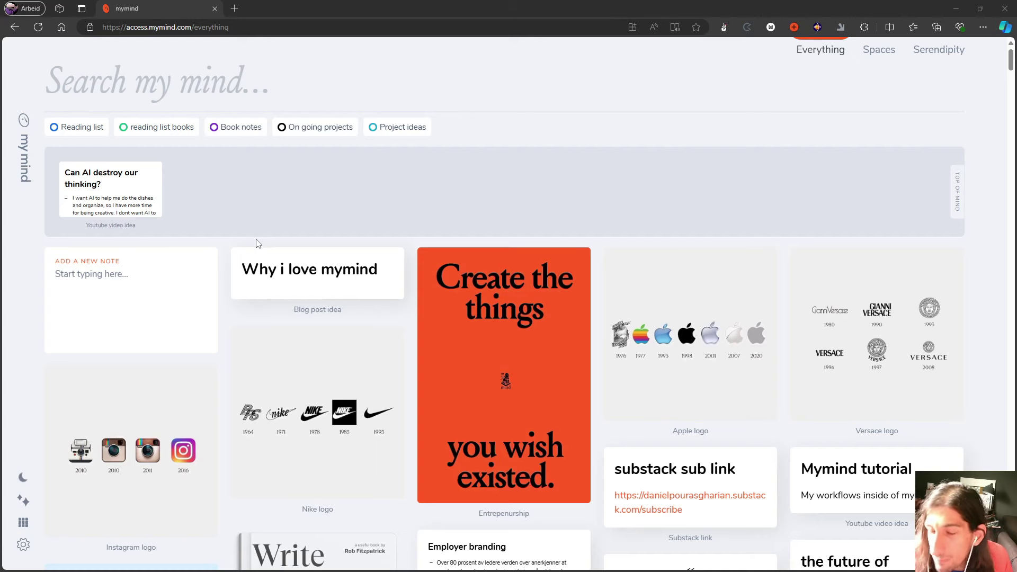
Inspect the details of the Apple logo card and the orange Create the things card
mouse_move(545, 371)
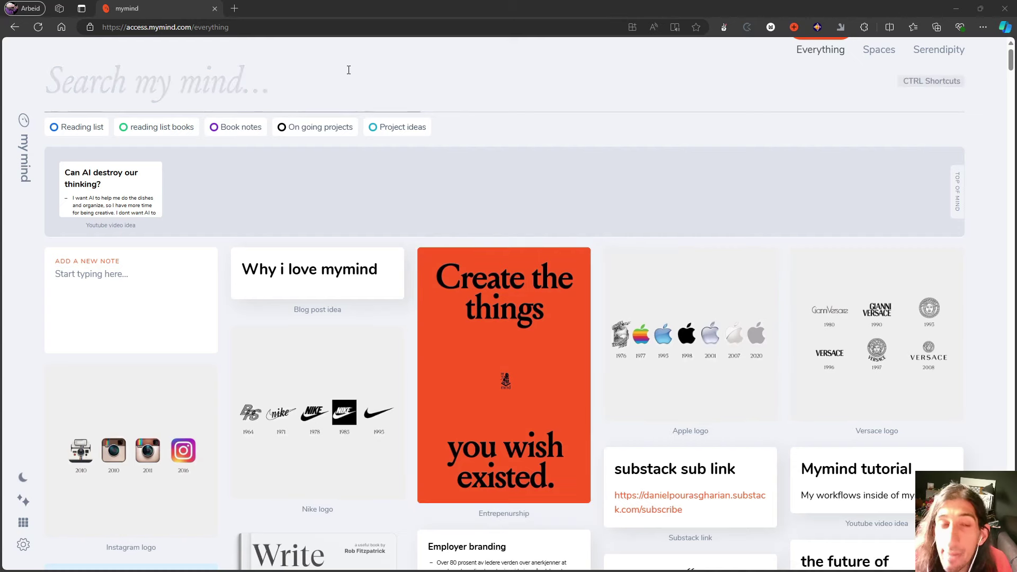
mouse_move(711, 373)
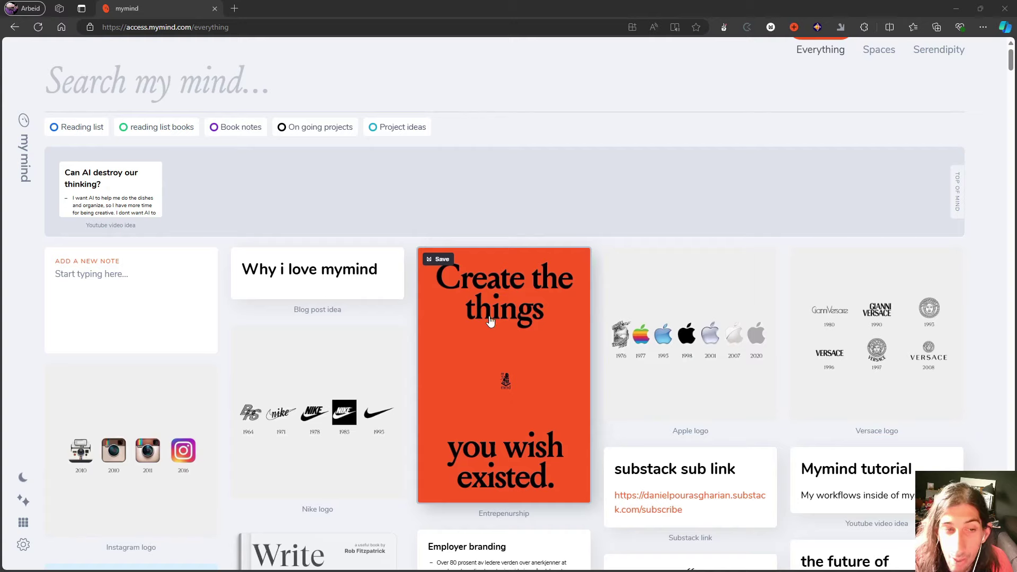
mouse_move(617, 348)
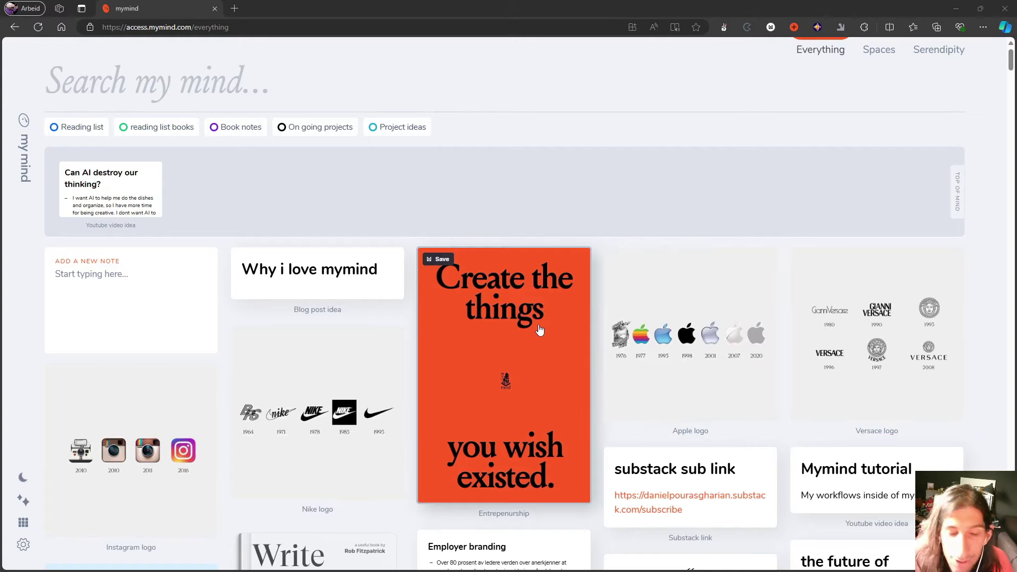
left_click(679, 330)
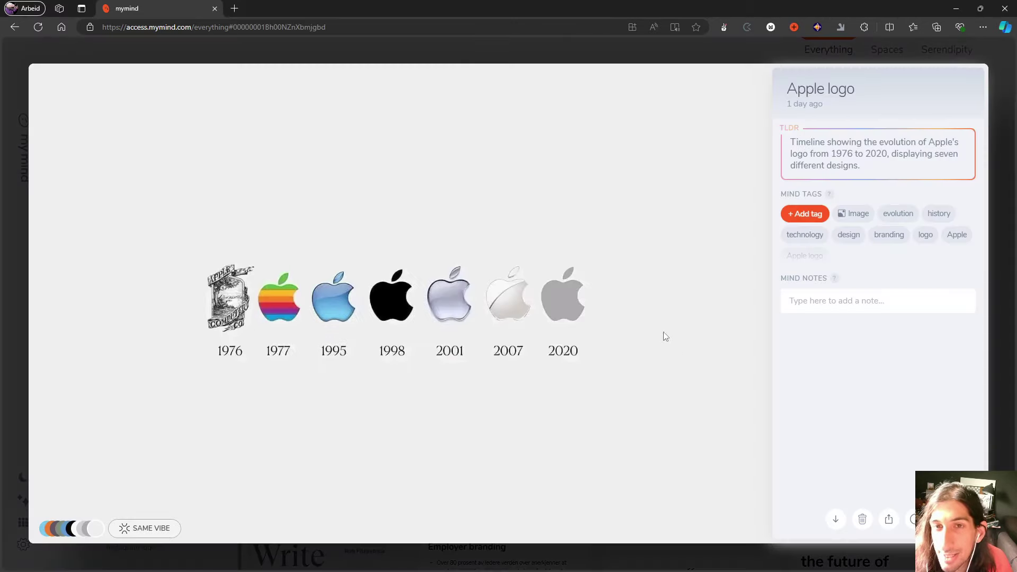
left_click(554, 59)
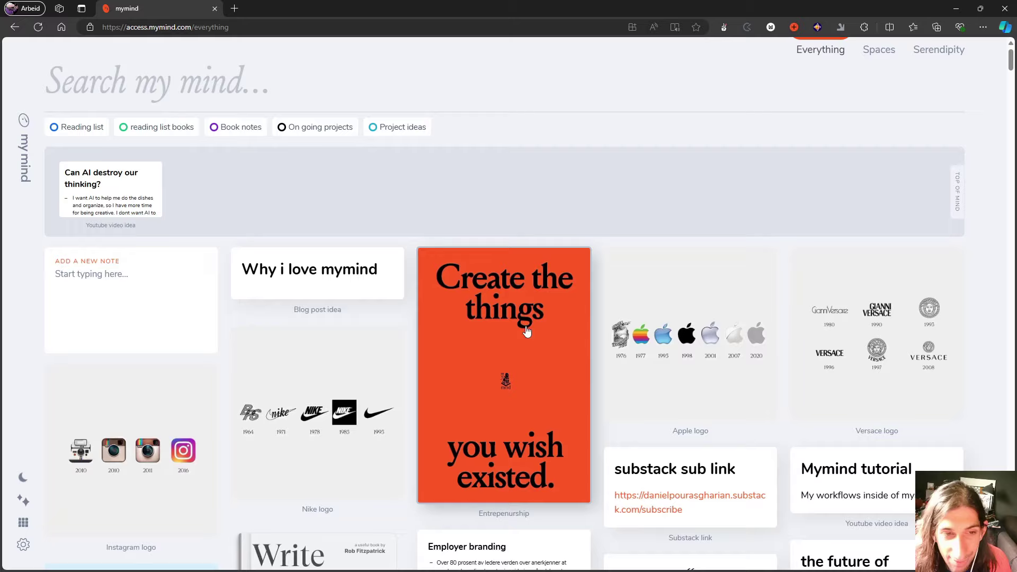
left_click(510, 356)
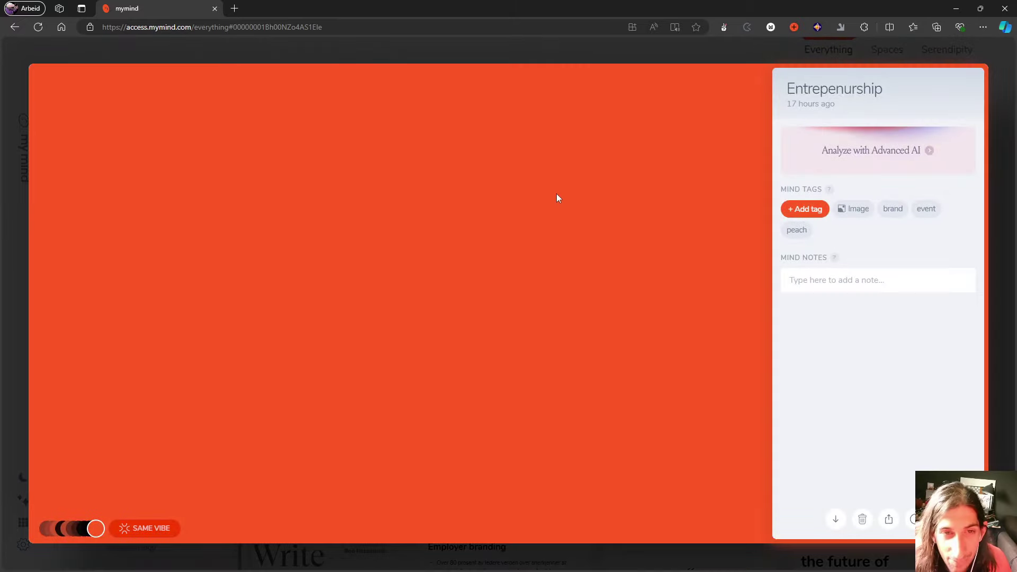
left_click(477, 55)
Scroll the grid, then reopen and review the Apple logo card's details
scroll(664, 253, "down", 1)
scroll(538, 209, "up", 1)
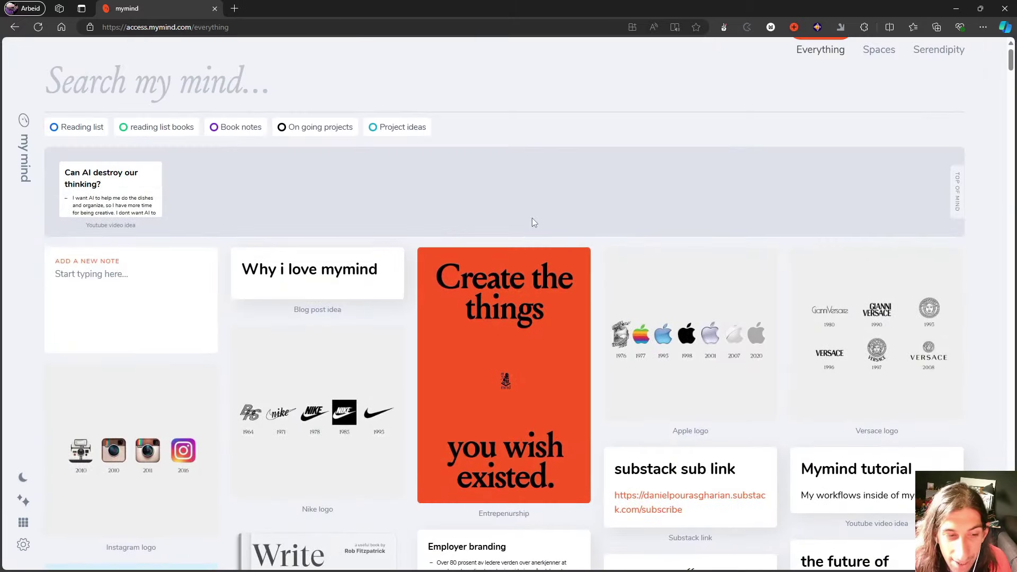
scroll(530, 212, "down", 1)
scroll(524, 207, "up", 1)
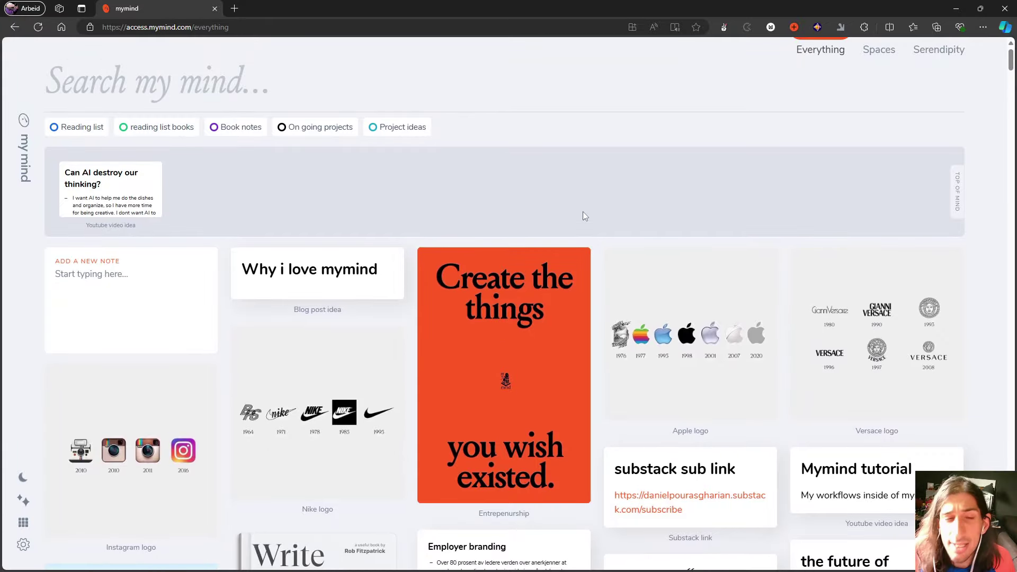
left_click(691, 312)
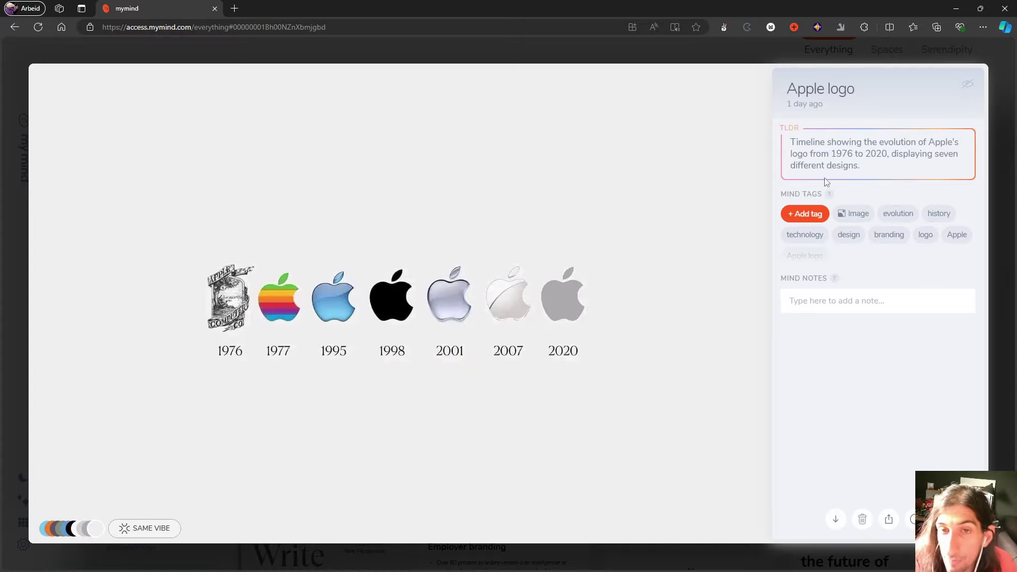
left_click(676, 61)
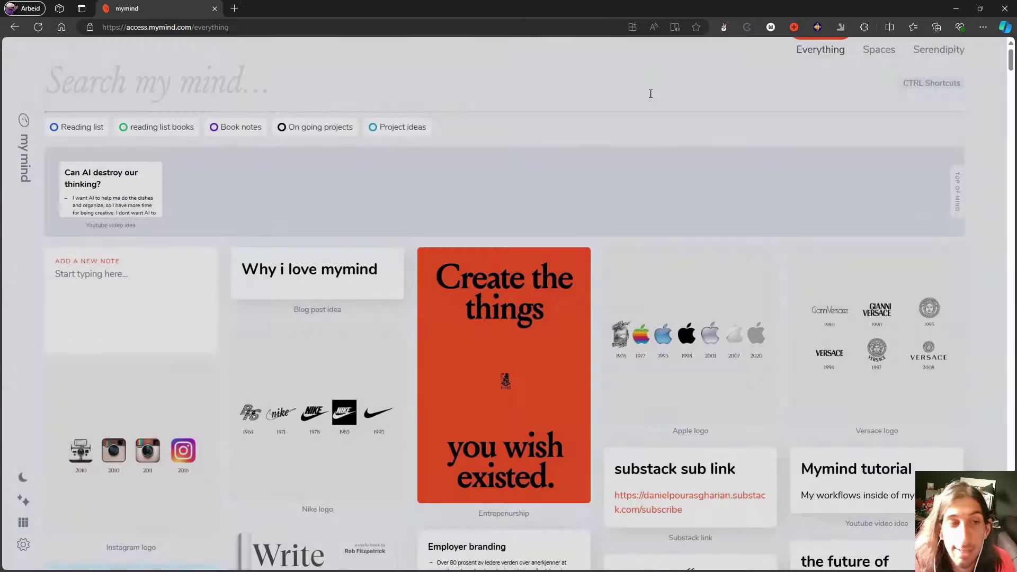
Move from the reading list books space to the Reading list space via Everything
left_click(159, 127)
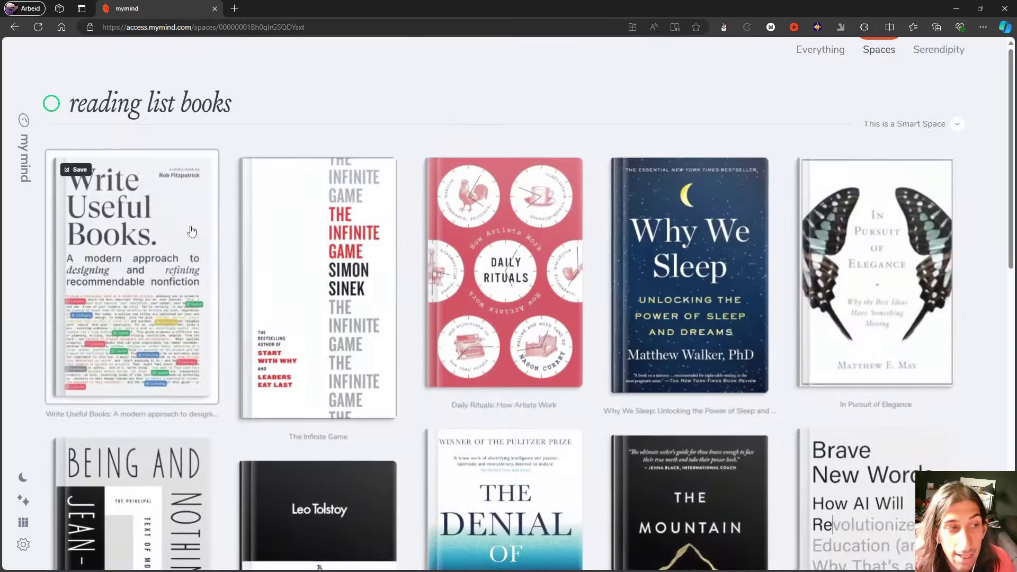
left_click(23, 146)
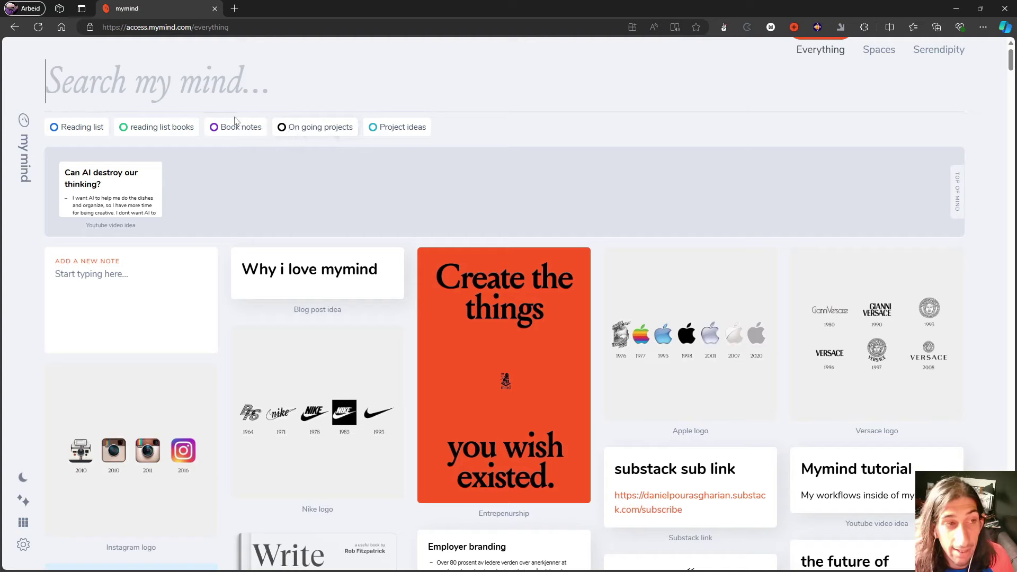
left_click(83, 127)
Read through the Second Brain article, then close it
left_click(406, 217)
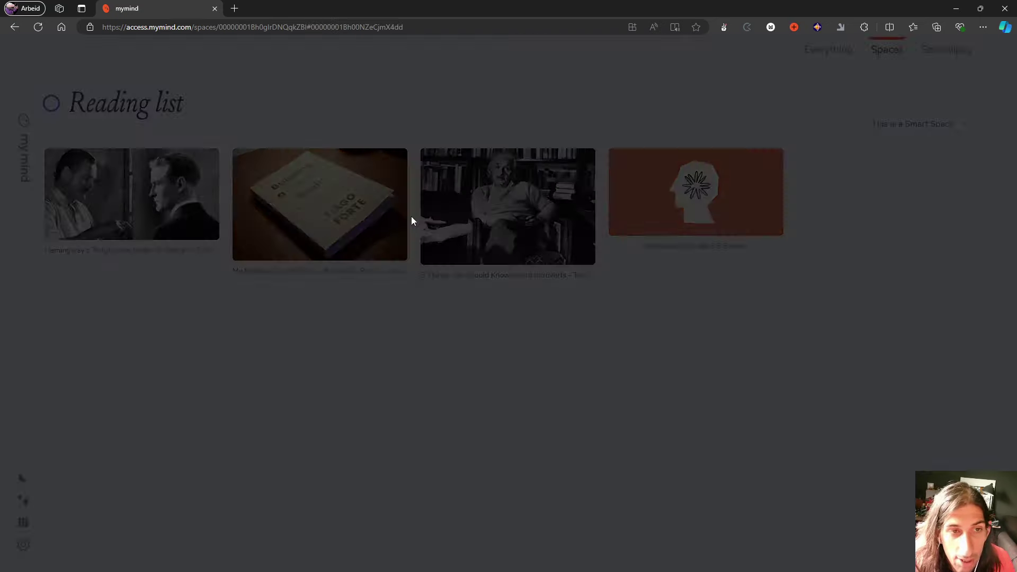
scroll(502, 221, "down", 5)
scroll(502, 220, "down", 8)
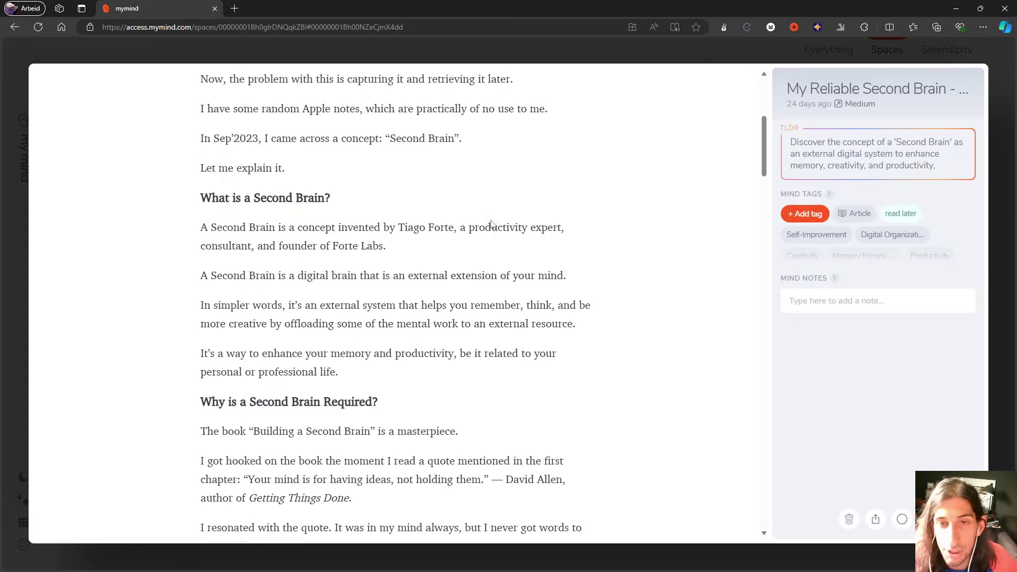
scroll(459, 246, "down", 6)
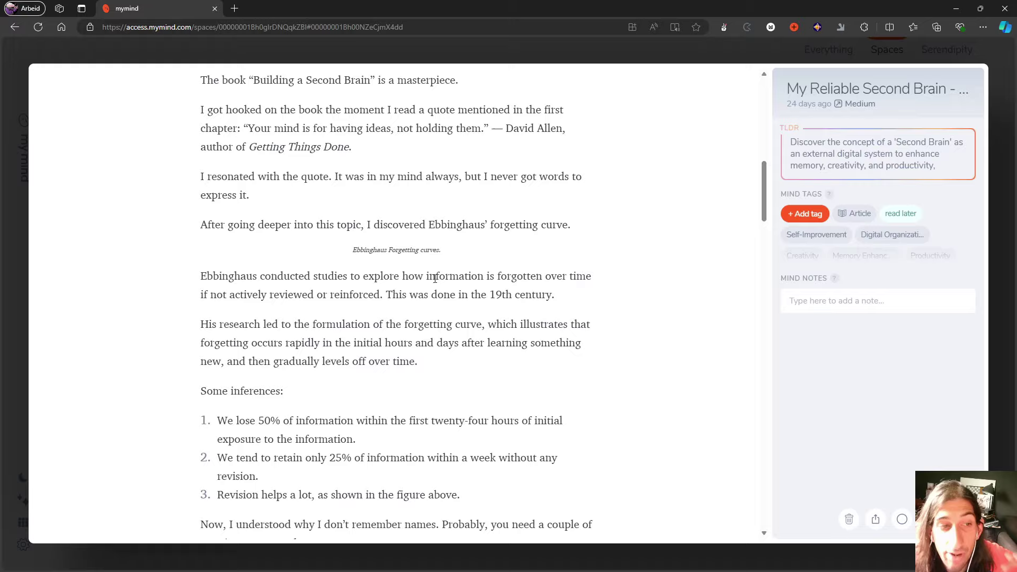
scroll(435, 281, "down", 5)
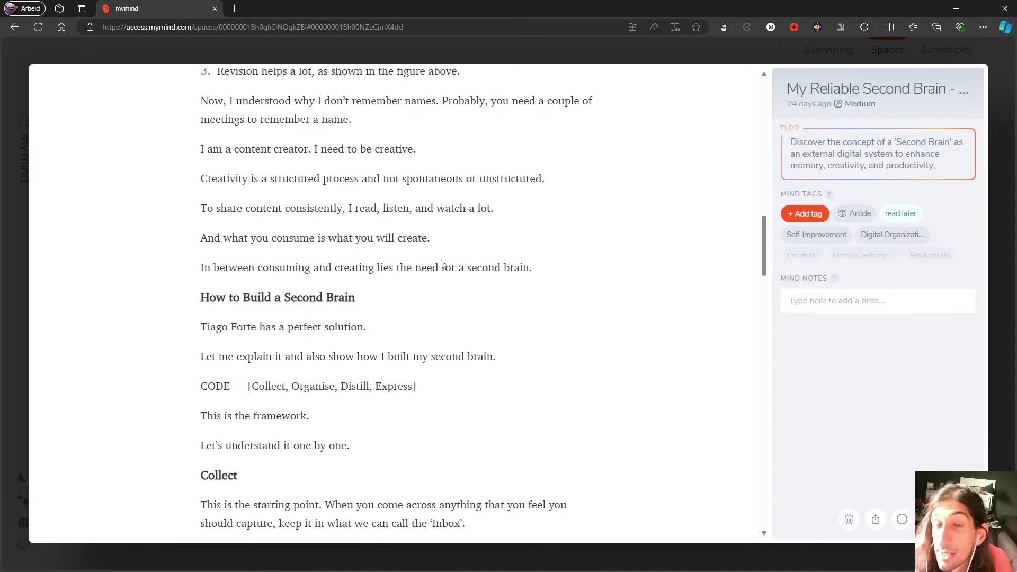
scroll(442, 265, "up", 3)
left_click(394, 54)
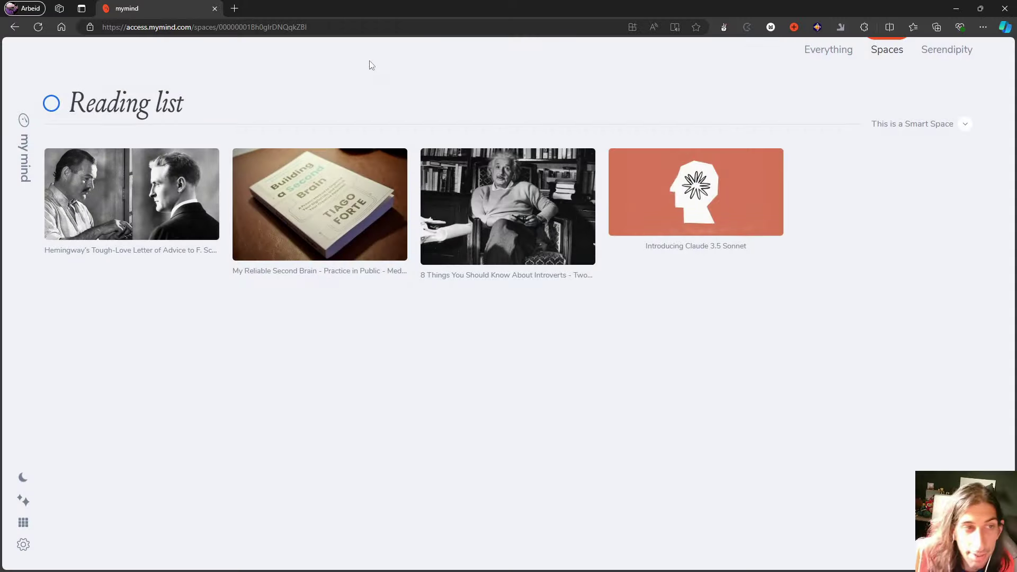
Go to Everything, open the Reading list space, then return to Everything
left_click(24, 139)
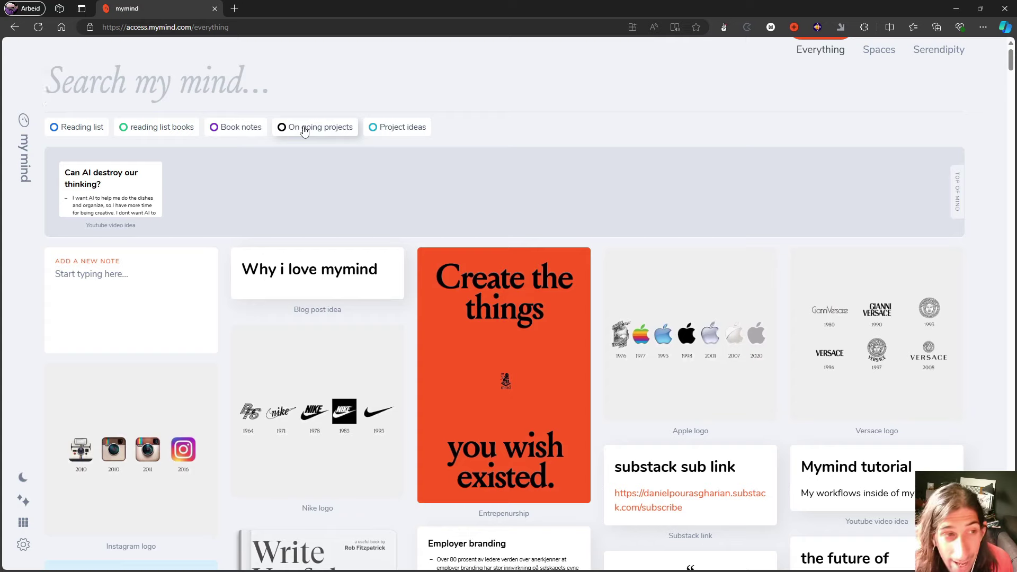
left_click(87, 131)
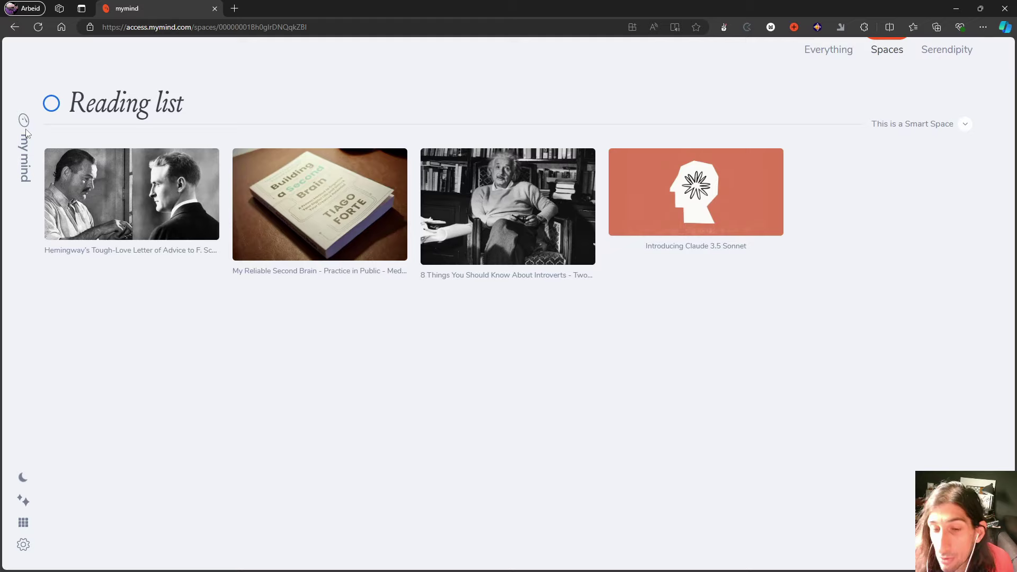
left_click(29, 157)
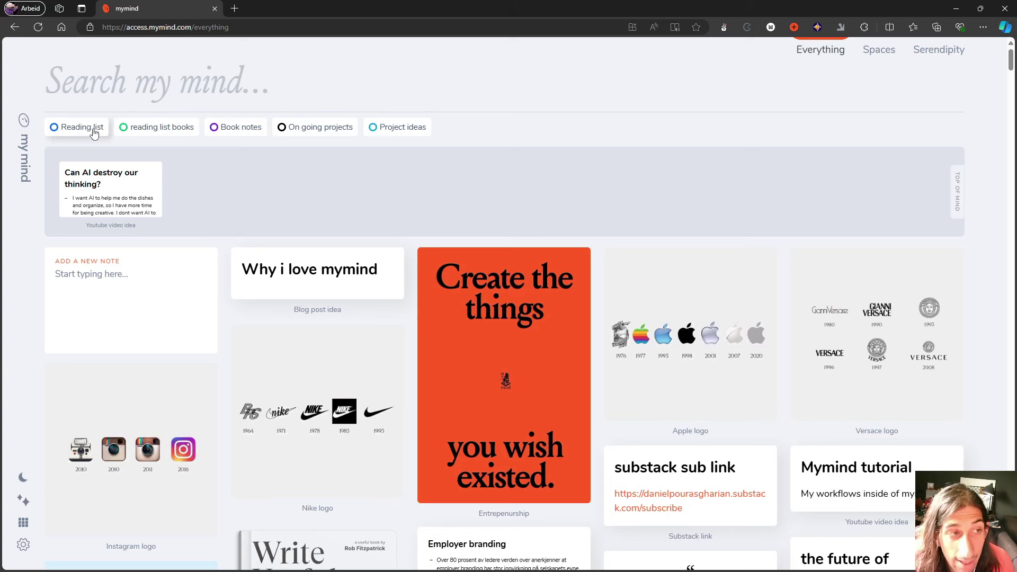
Check the Spaces overview, then open the Reading list space from Everything
left_click(878, 52)
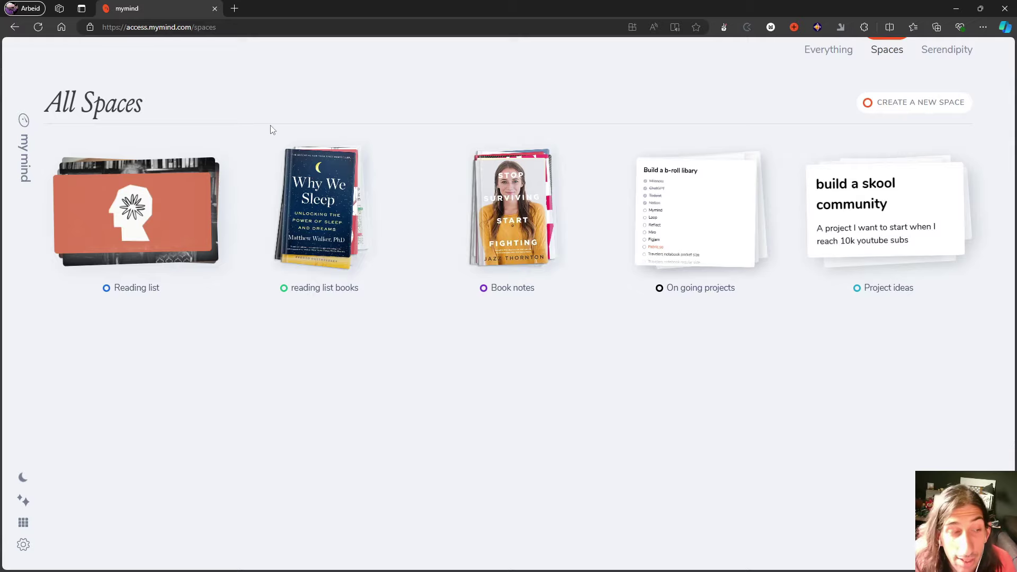
left_click(827, 50)
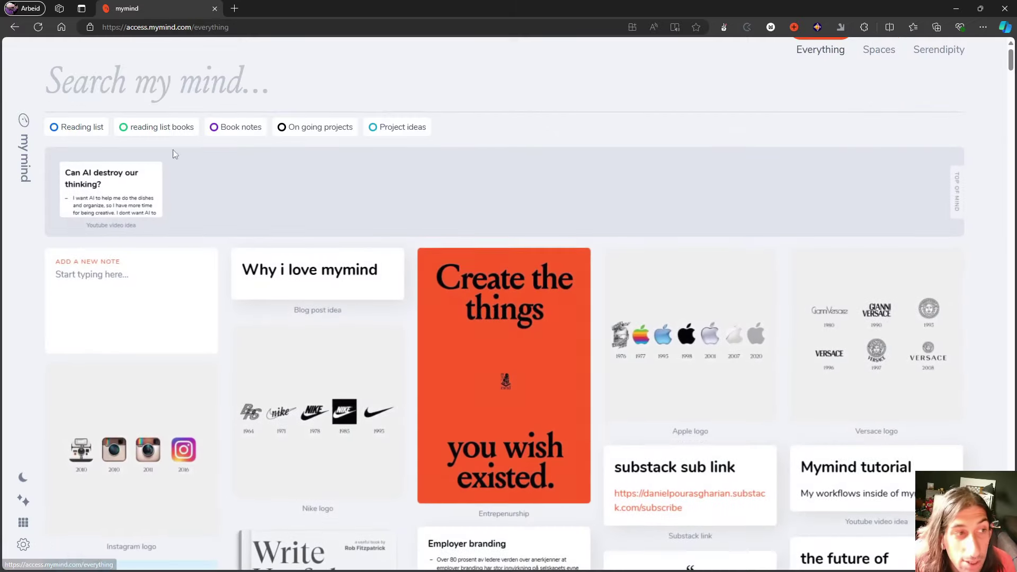
left_click(73, 128)
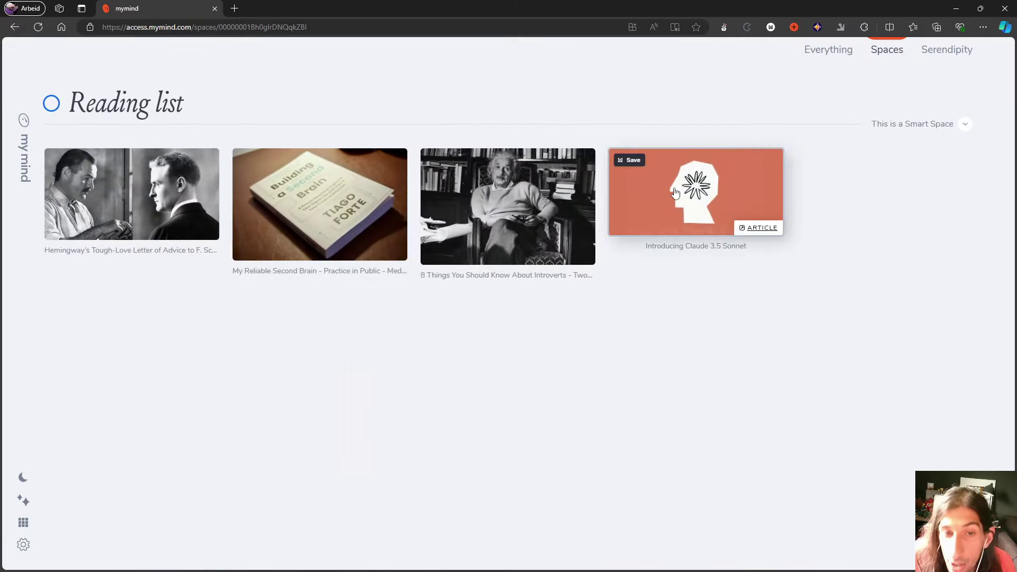
Read the 8 Things You Should Know About Introverts article and close it
mouse_move(670, 192)
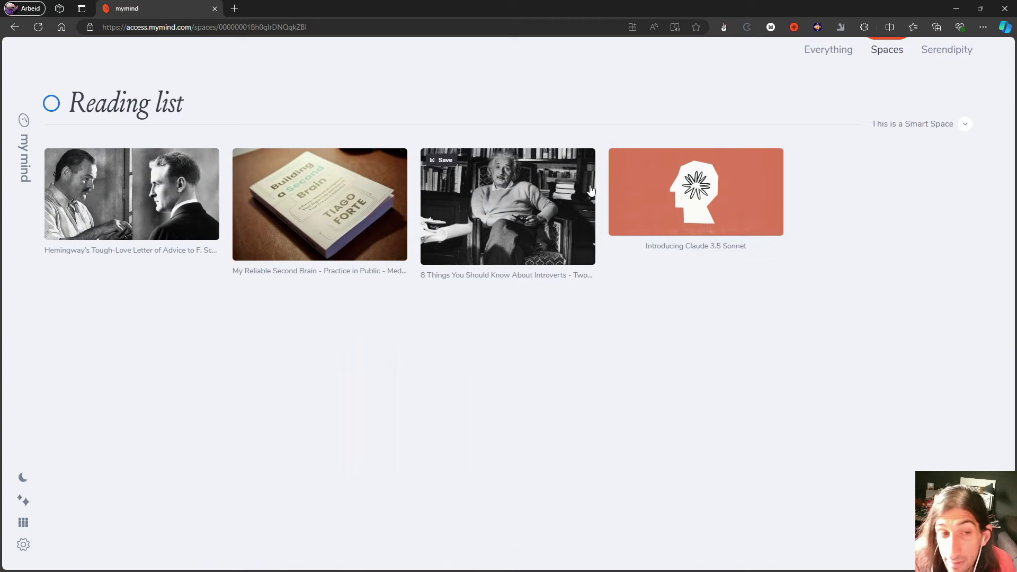
left_click(450, 192)
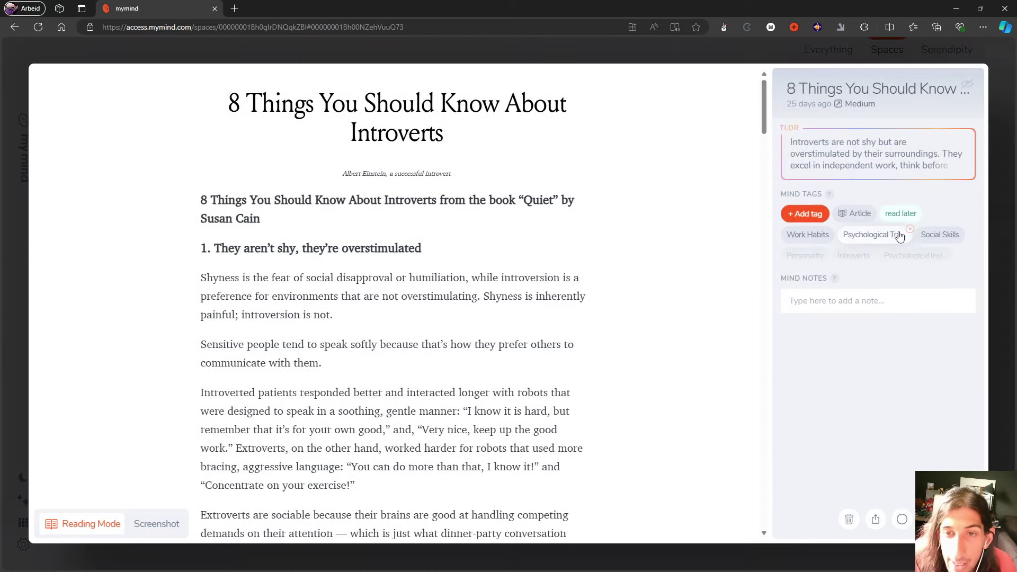
key("Escape")
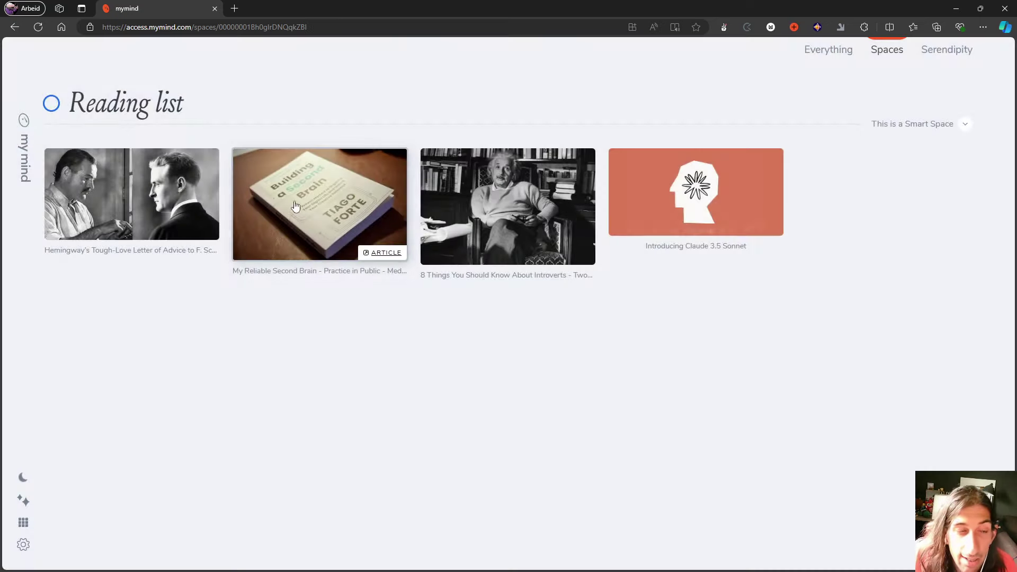
Open the reading list books space and view the Why We Sleep card details
left_click(24, 157)
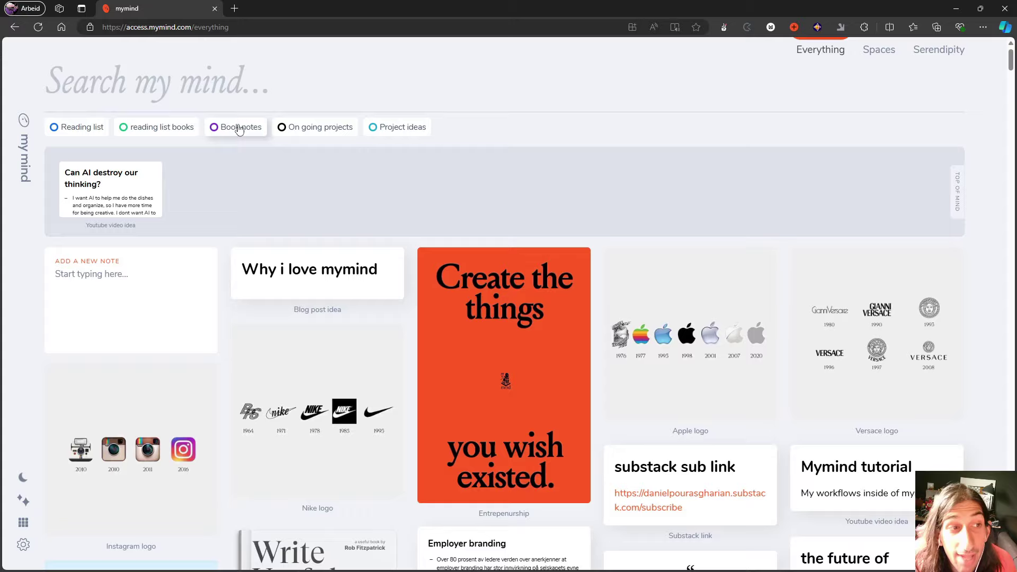
left_click(160, 128)
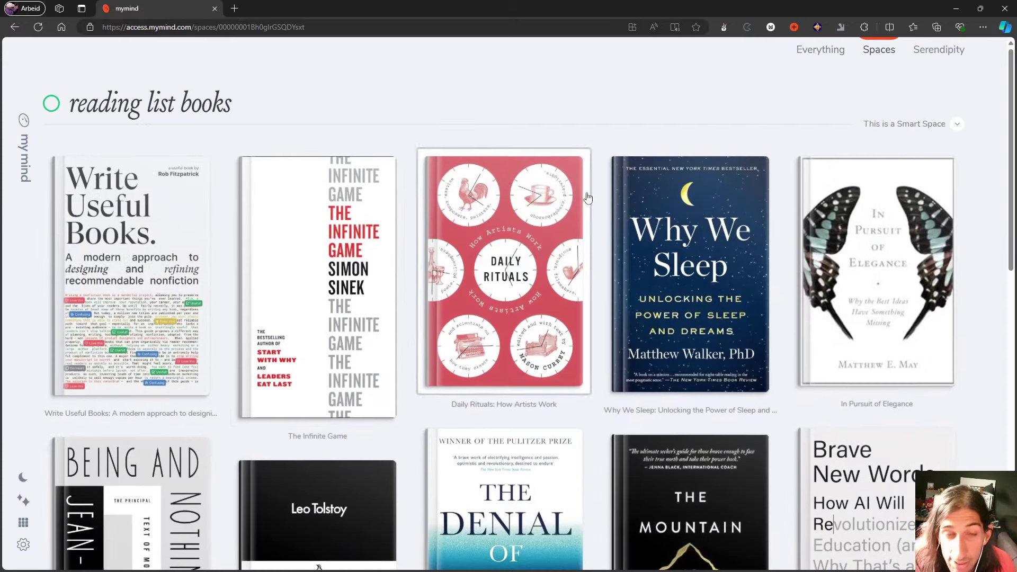
left_click(650, 203)
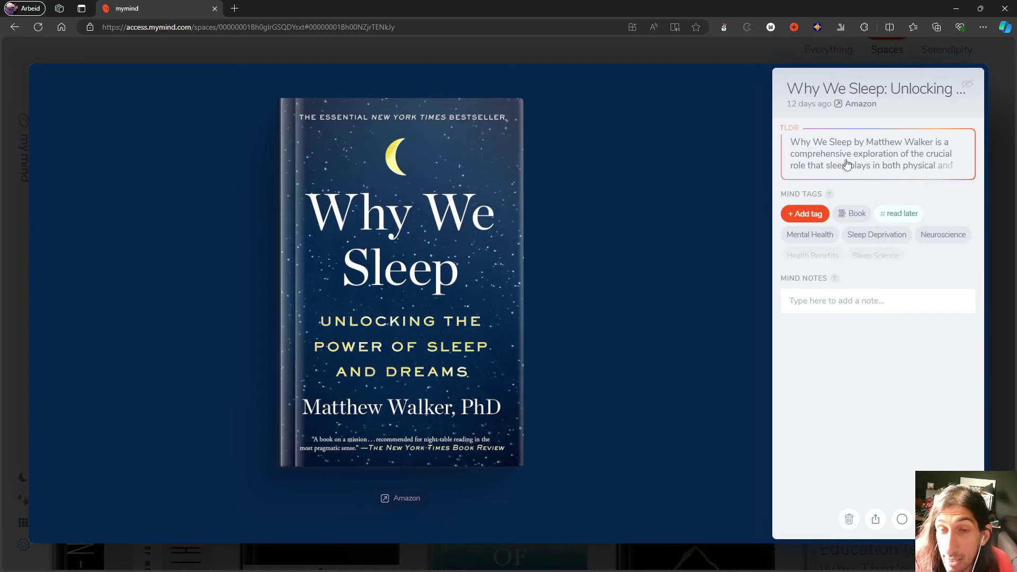
left_click(656, 53)
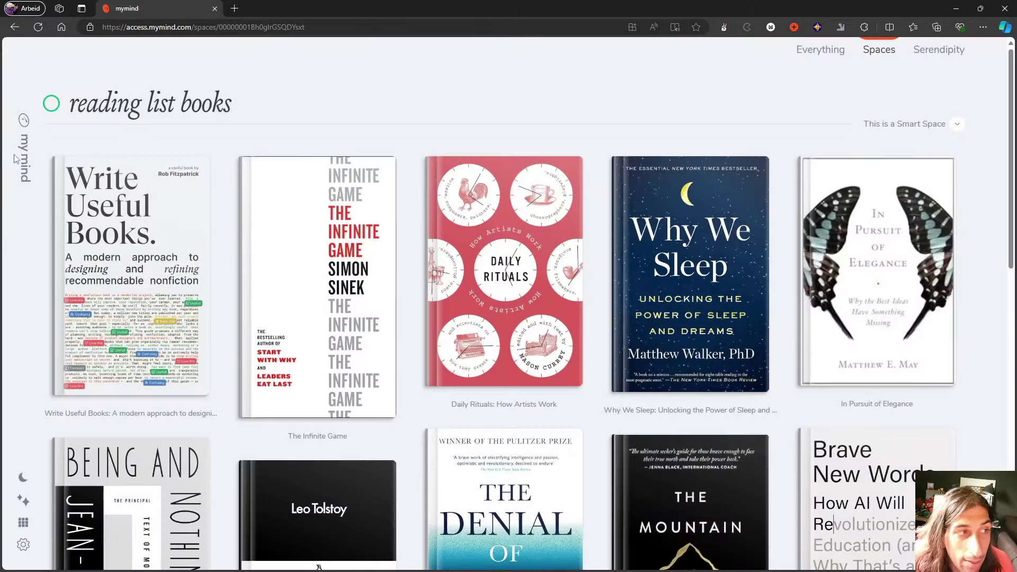
Open the Book notes space and review the YouTube Secrets book card
left_click(16, 157)
left_click(246, 127)
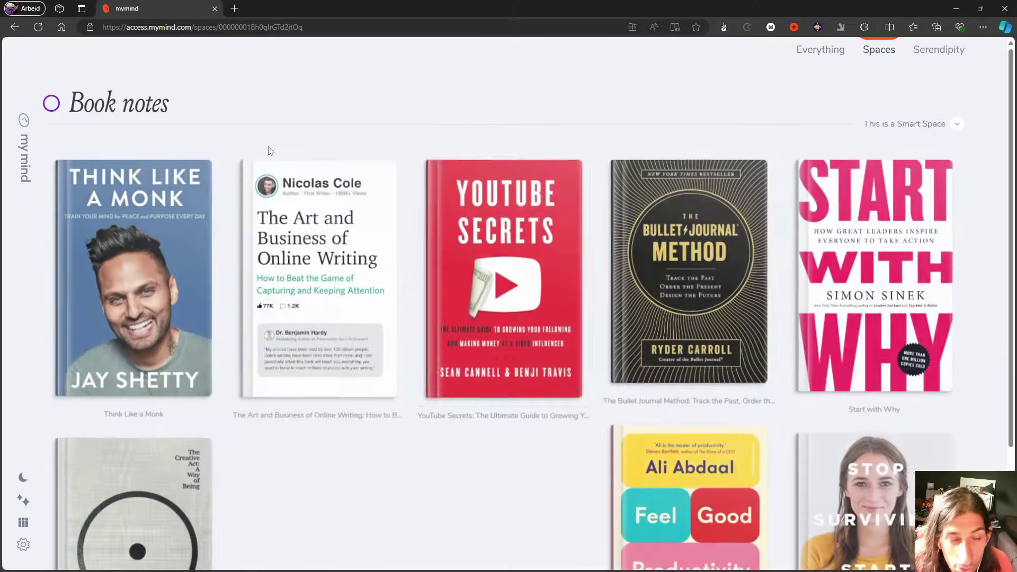
left_click(503, 276)
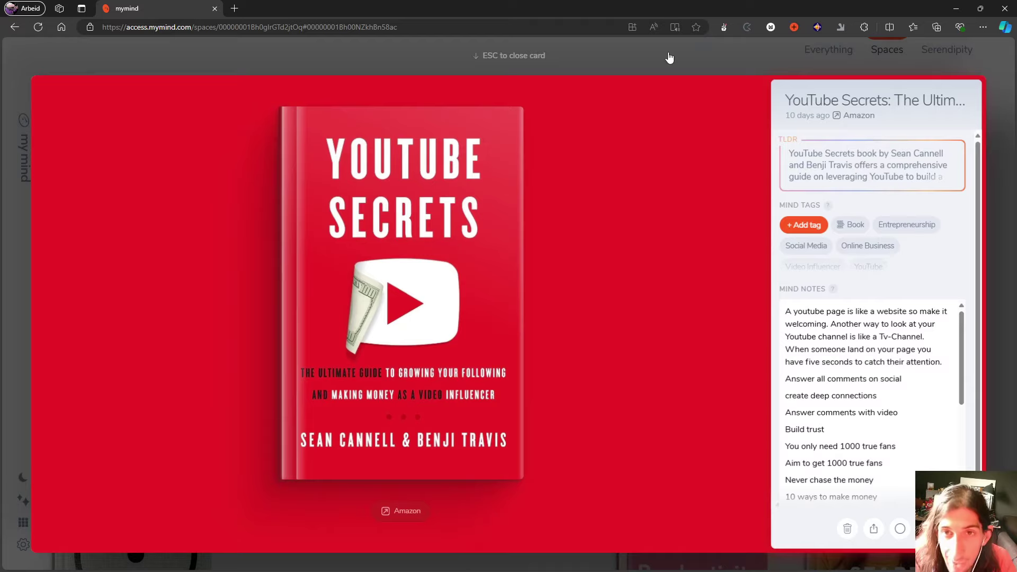
left_click(669, 57)
scroll(695, 159, "down", 3)
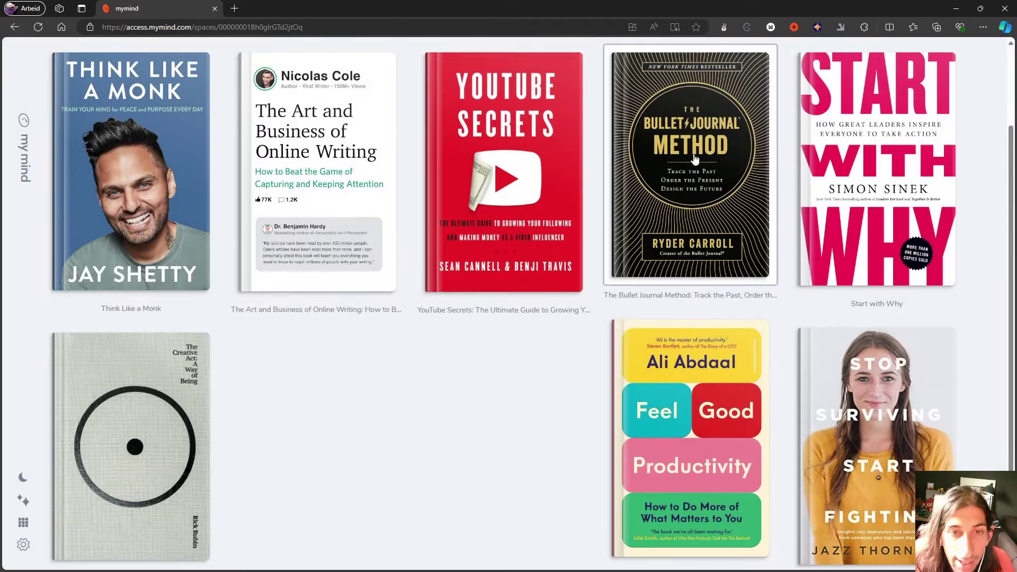
scroll(694, 159, "up", 3)
Return to Book notes and open The Bullet Journal Method card's summary and tags
left_click(25, 158)
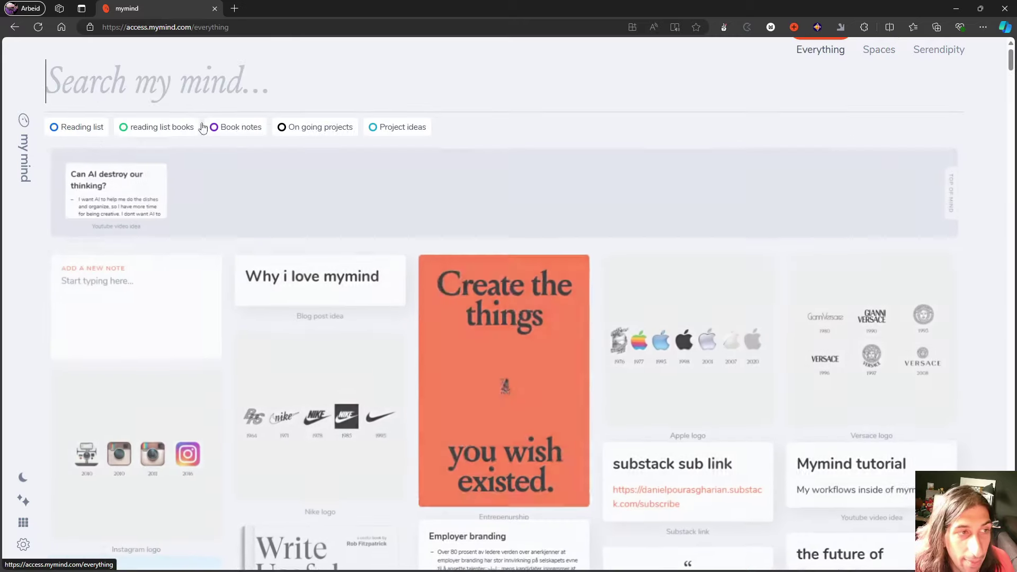
left_click(149, 127)
left_click(24, 158)
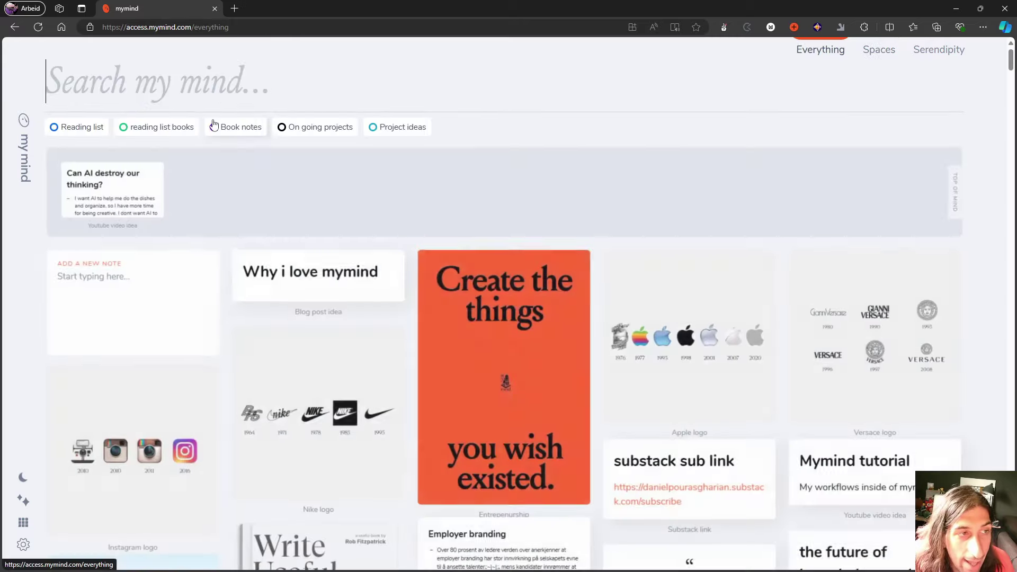
left_click(214, 126)
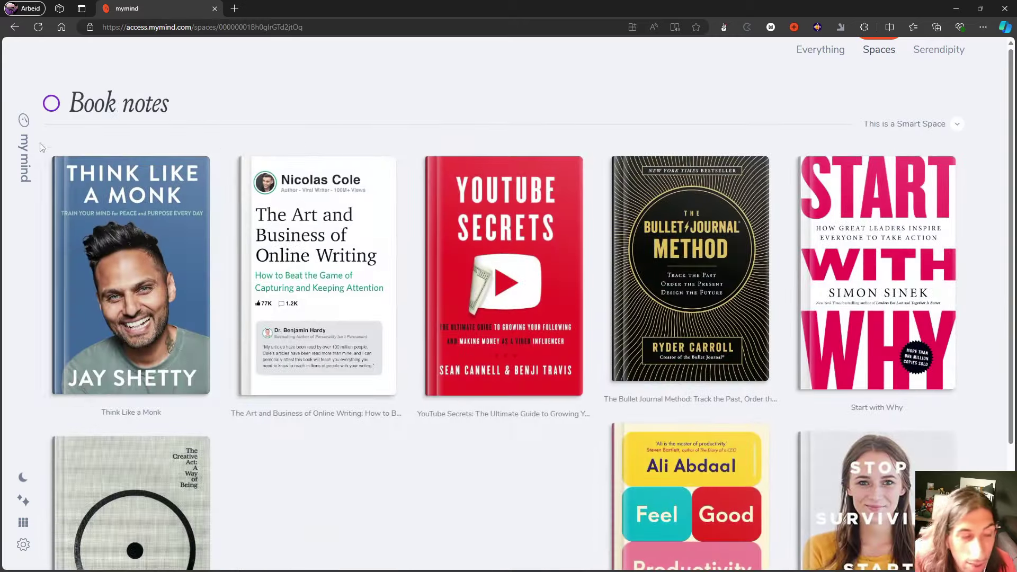
left_click(827, 310)
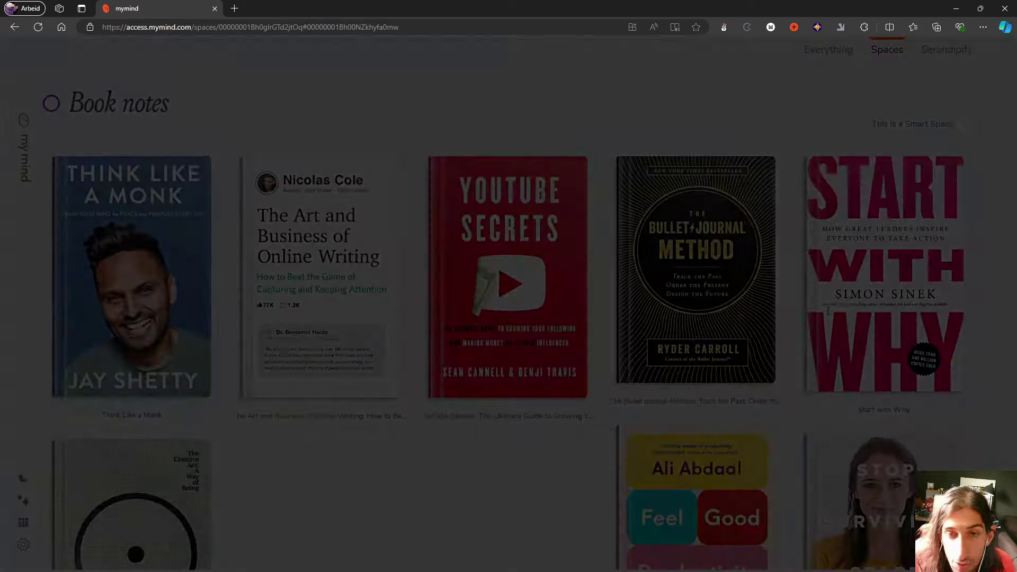
scroll(878, 366, "down", 3)
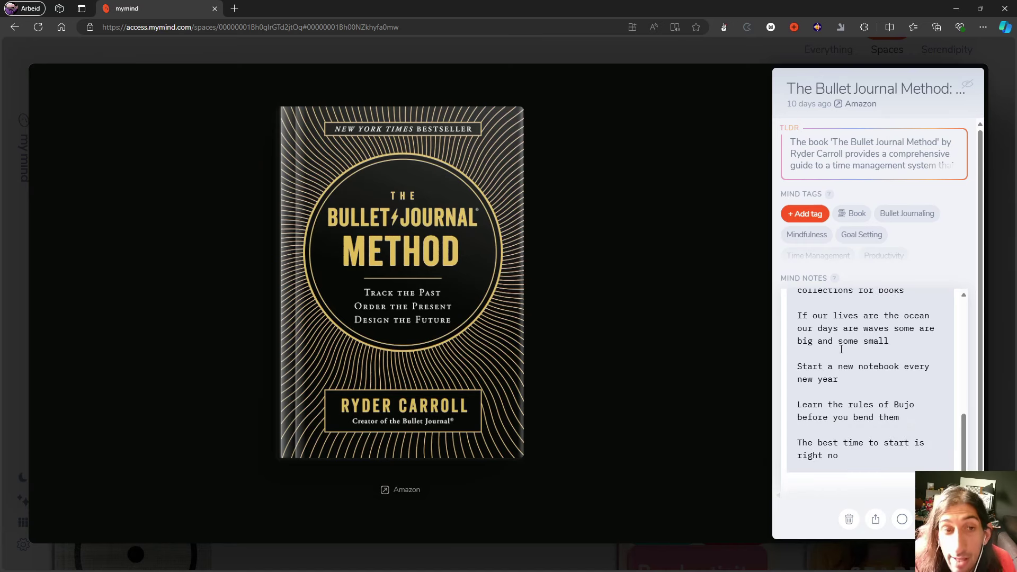
scroll(840, 350, "up", 6)
mouse_move(836, 281)
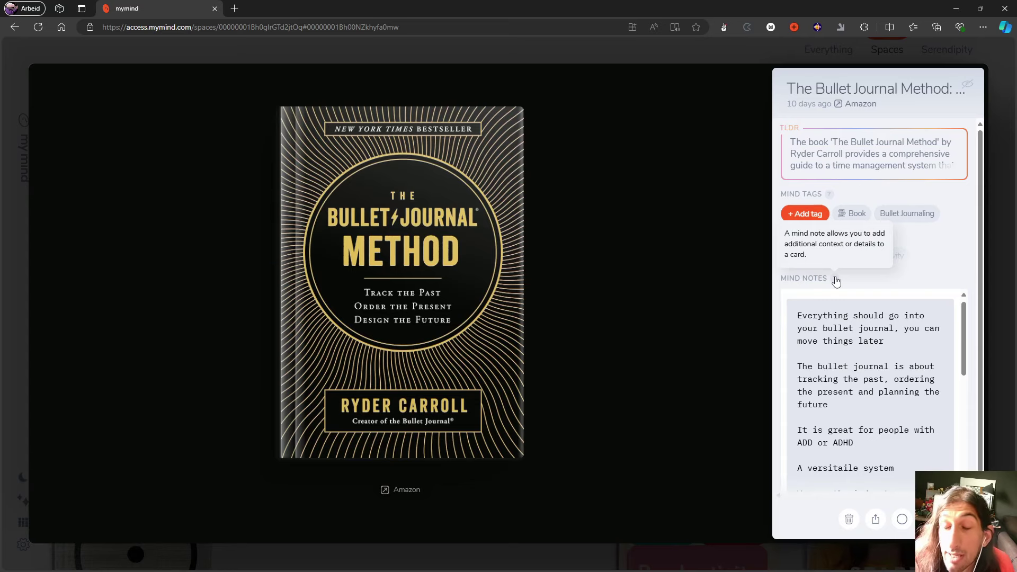
mouse_move(639, 63)
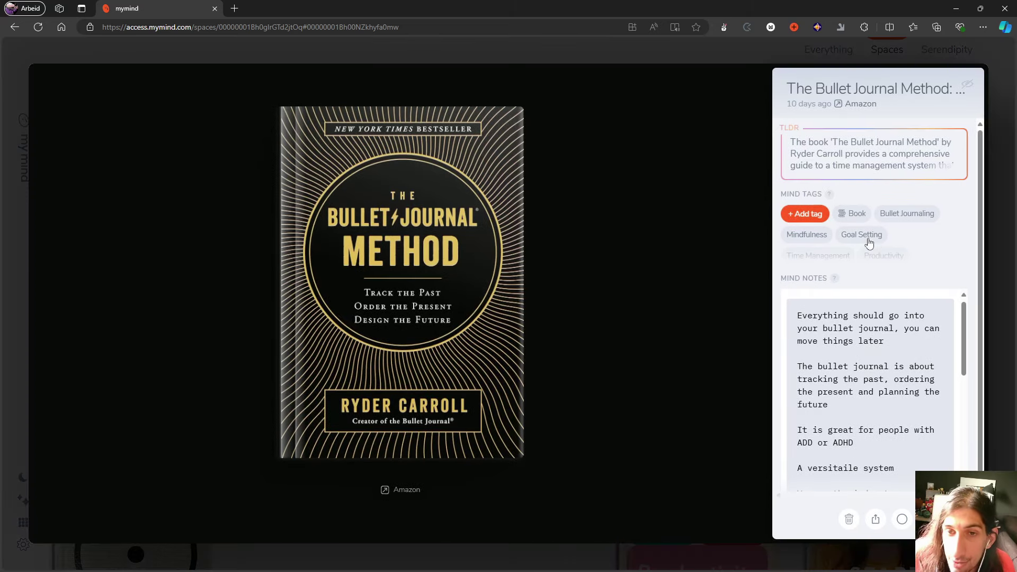
mouse_move(914, 256)
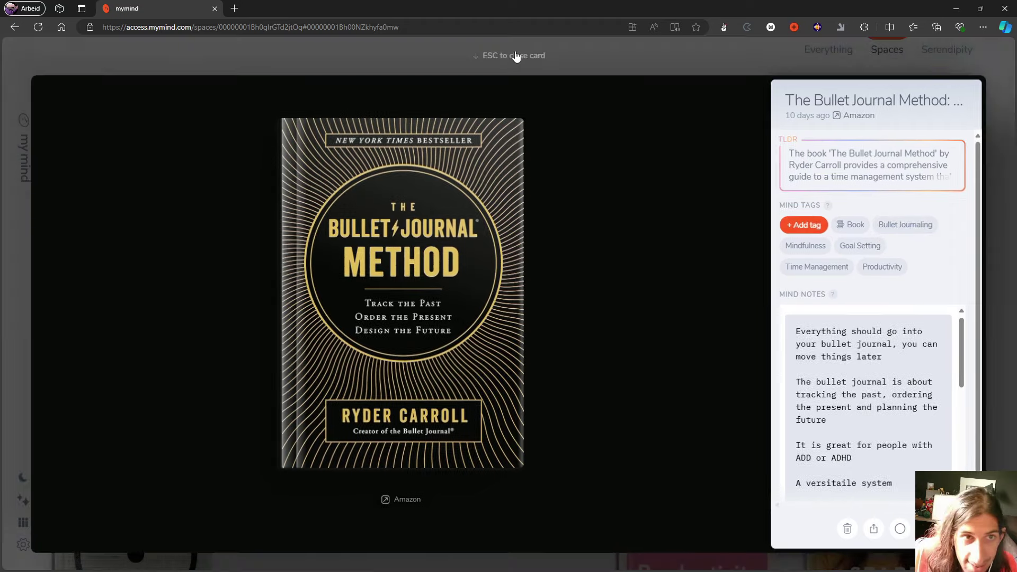
Close the Bullet Journal card and view then dismiss the search shortcuts list
left_click(517, 55)
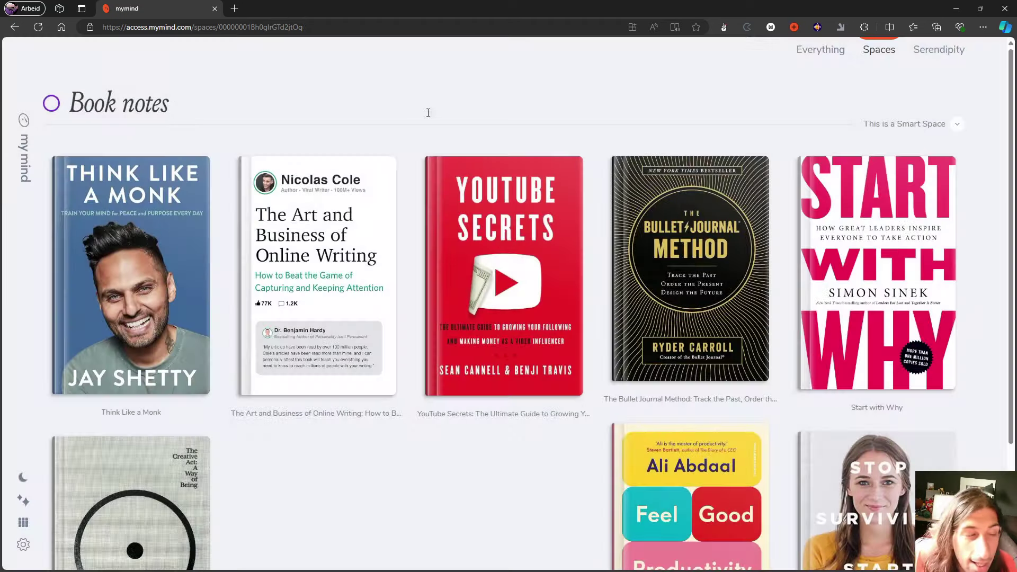
left_click(24, 143)
left_click(948, 84)
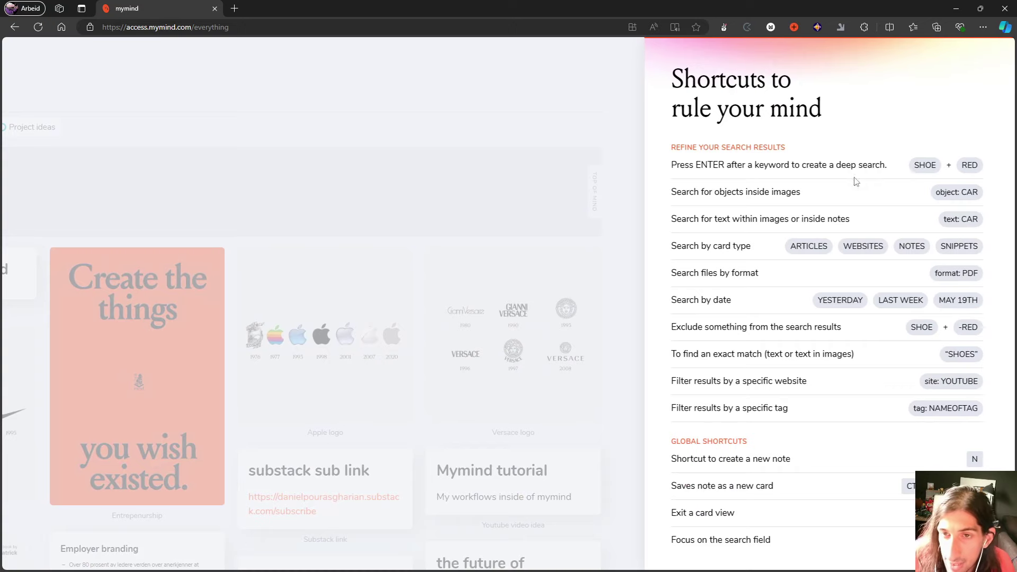
left_click(532, 99)
Search the library for 'books' and scroll through the Books results
left_click(514, 88)
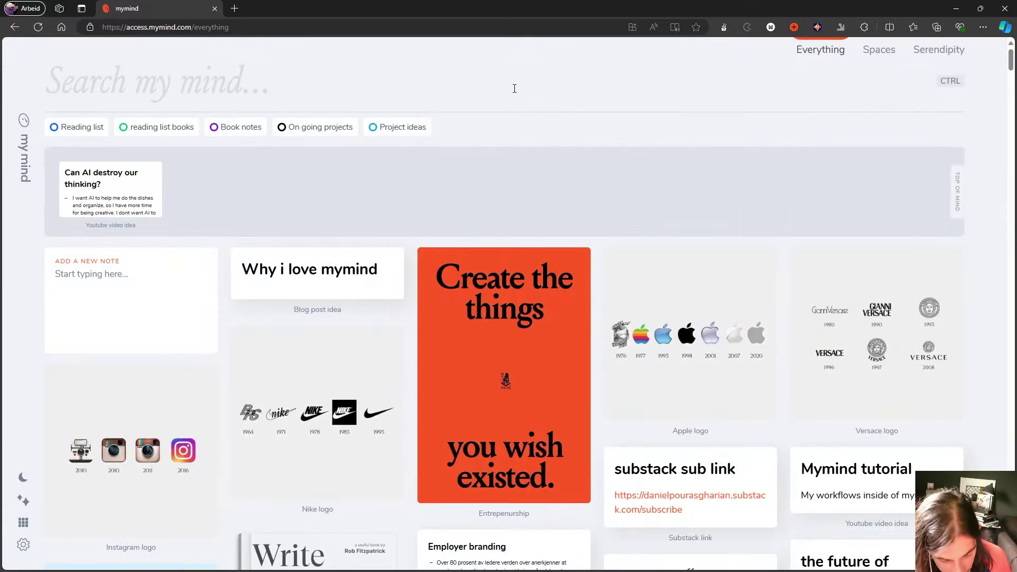
type("bookss")
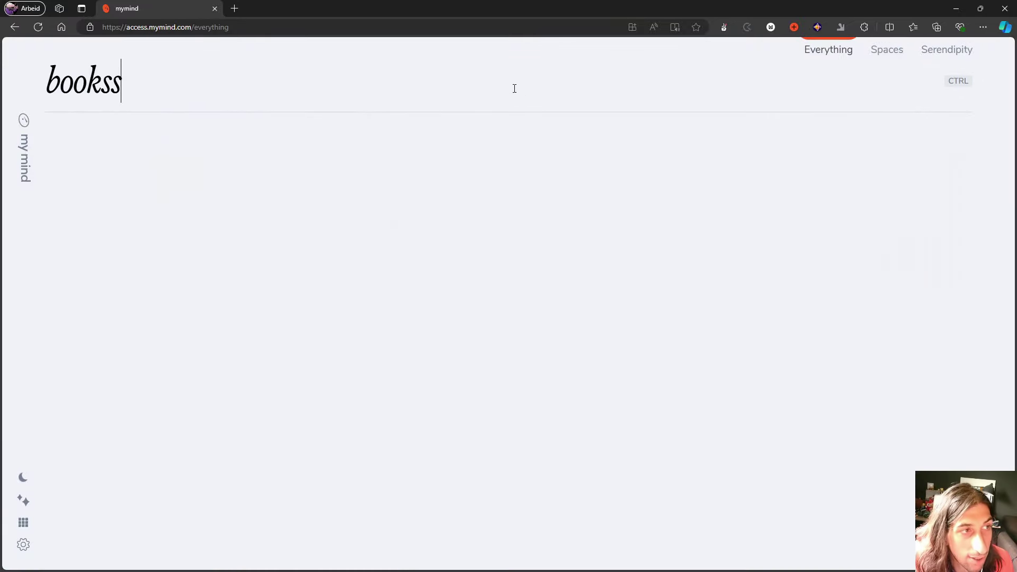
key("BackSpace")
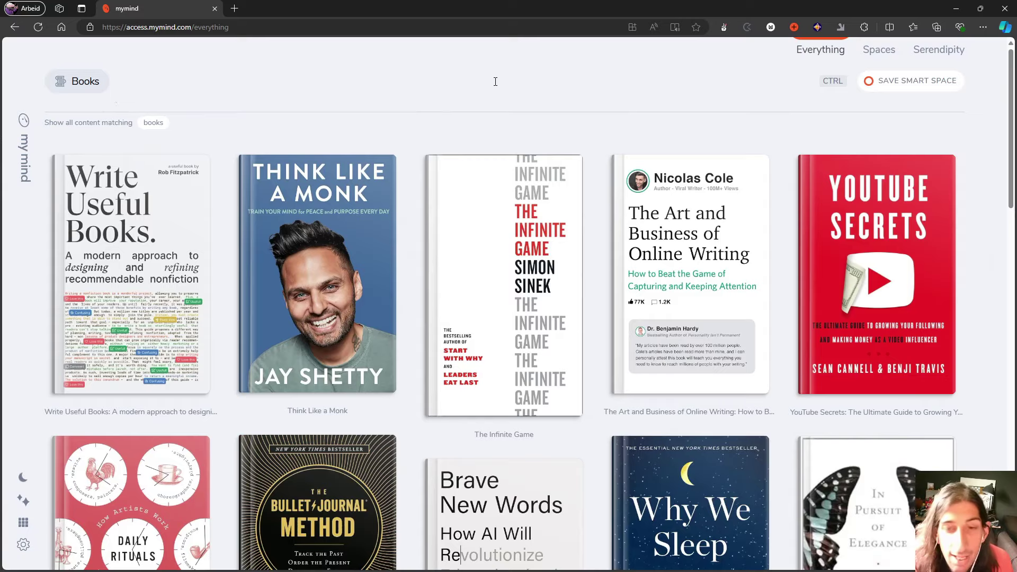
scroll(599, 198, "down", 3)
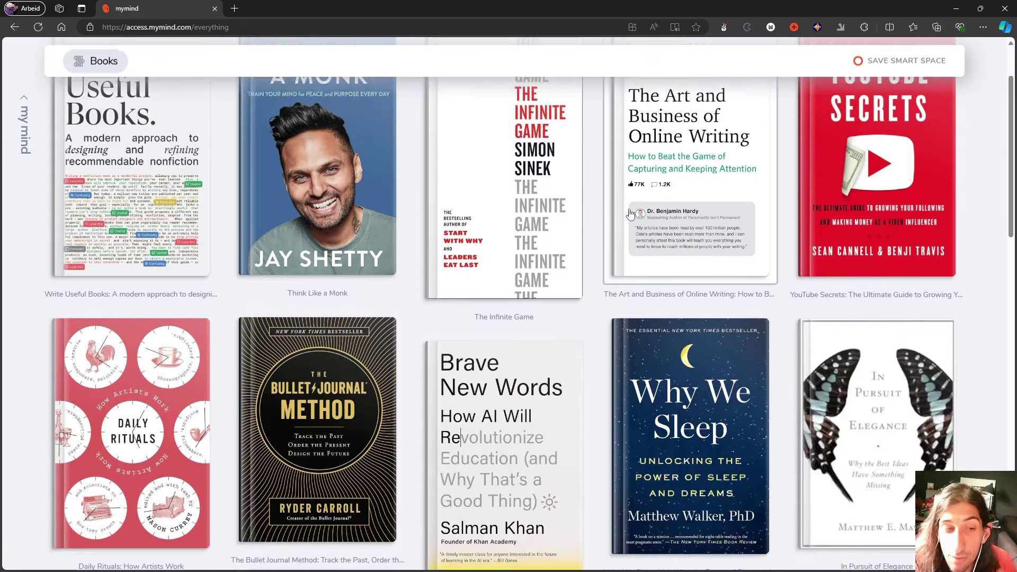
scroll(604, 196, "up", 3)
scroll(498, 143, "down", 8)
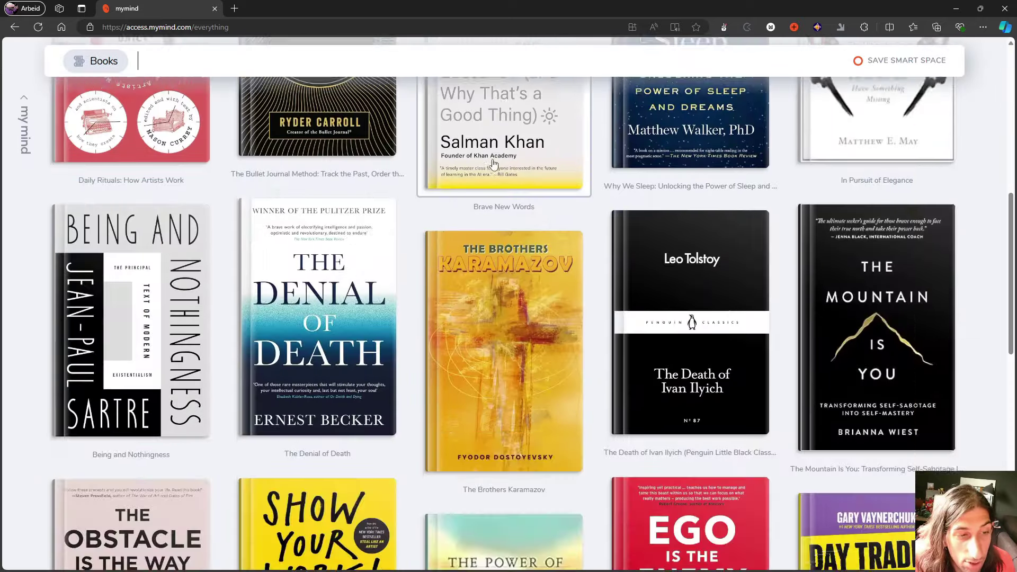
scroll(705, 325, "up", 4)
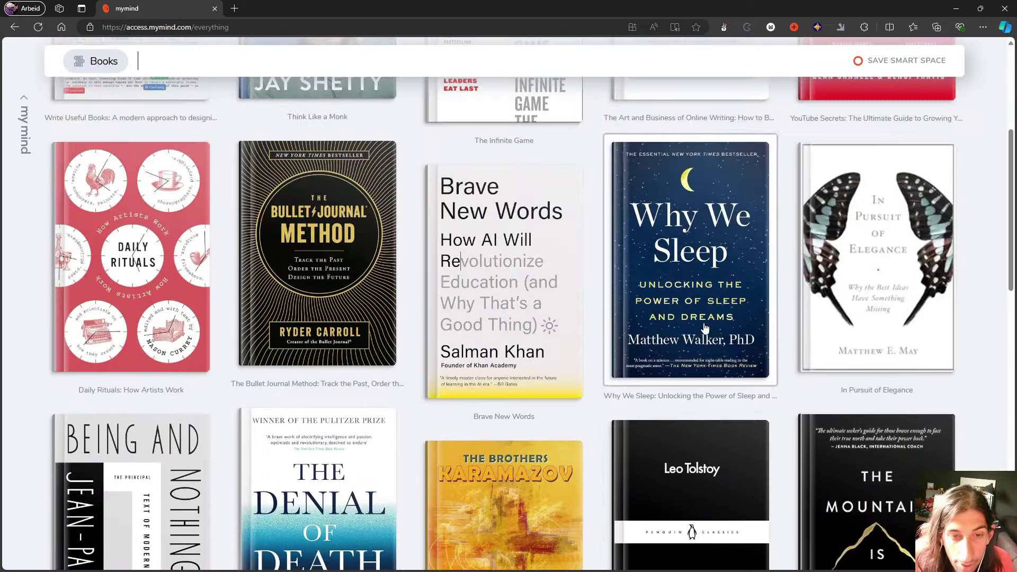
scroll(572, 233, "up", 5)
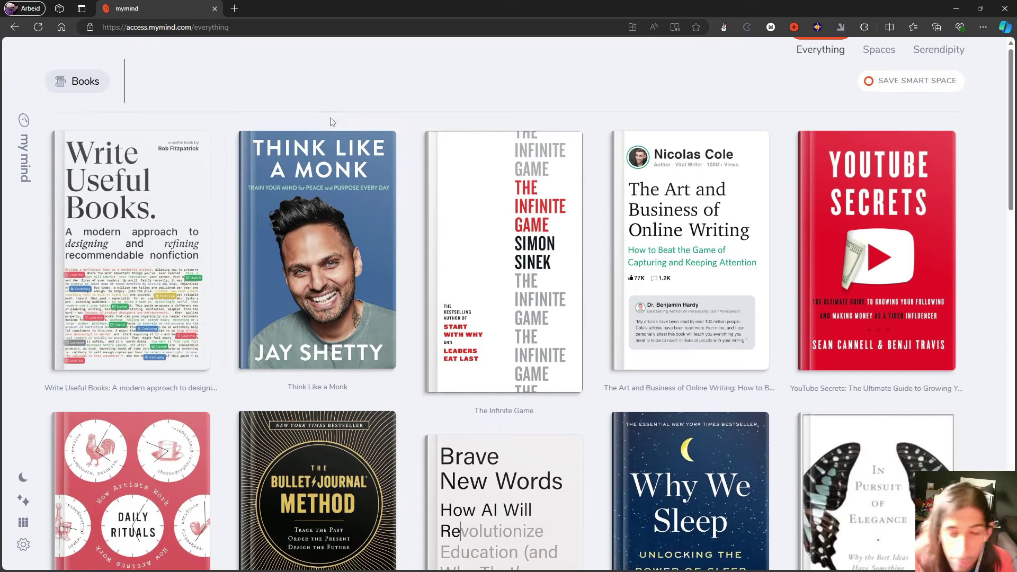
Narrow Books with 'leo', check The Death of Ivan Ilyich's edition details, then open The Creative Act
type("leo")
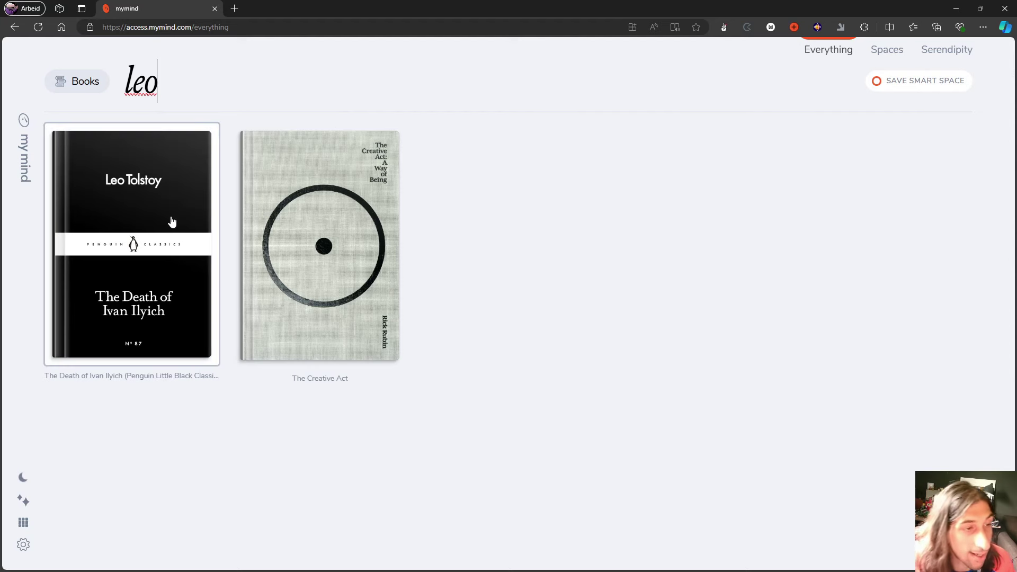
left_click(147, 298)
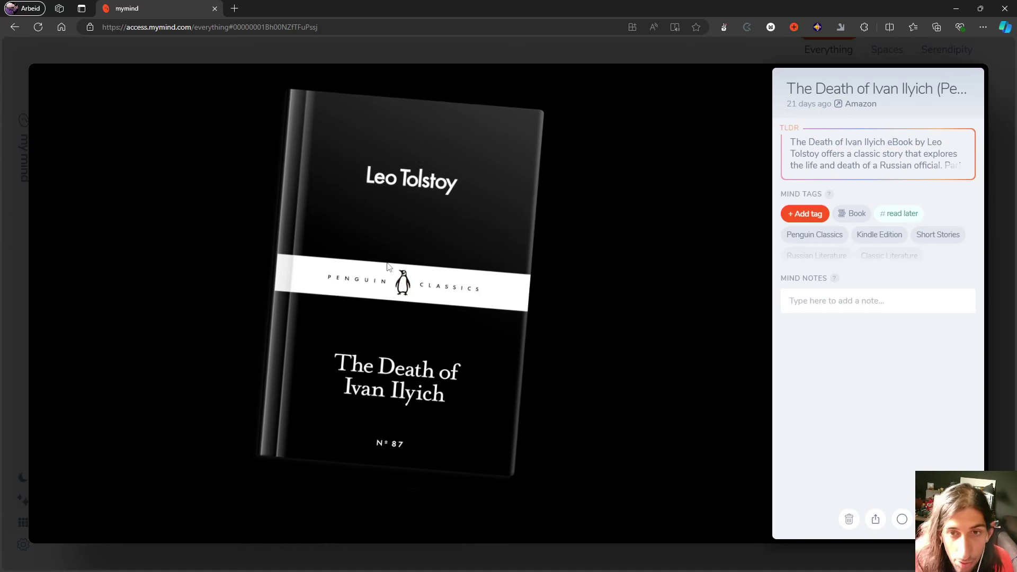
left_click(377, 211)
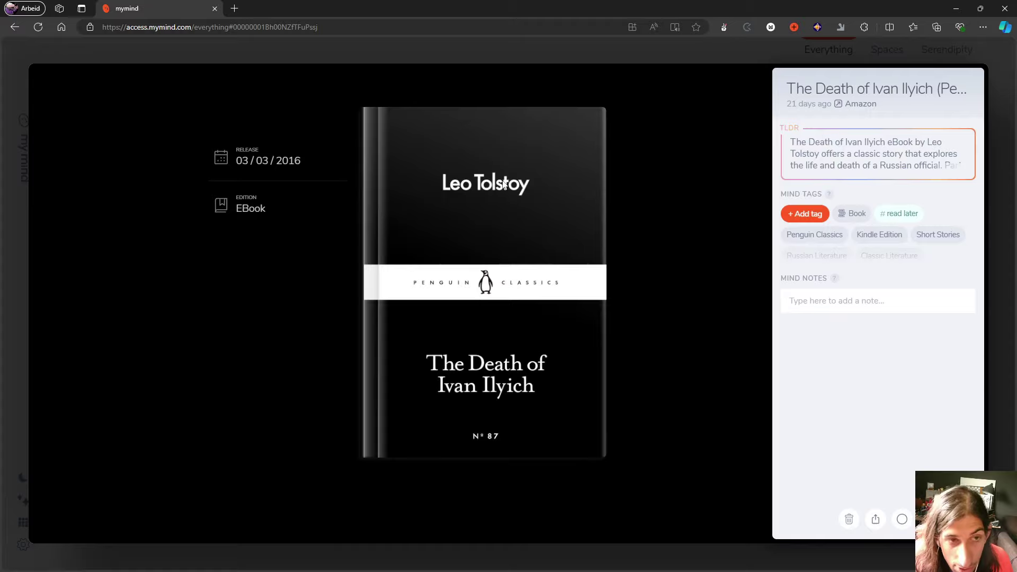
left_click(433, 61)
left_click(339, 164)
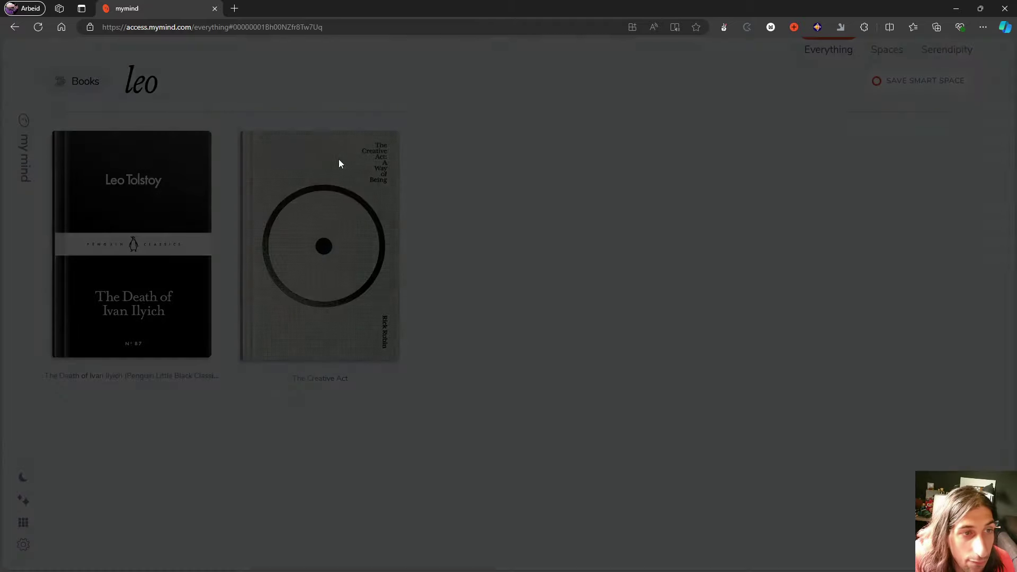
Select The Creative Act's ISBN in its publication details, close the card, and start erasing 'leo'
left_click(422, 224)
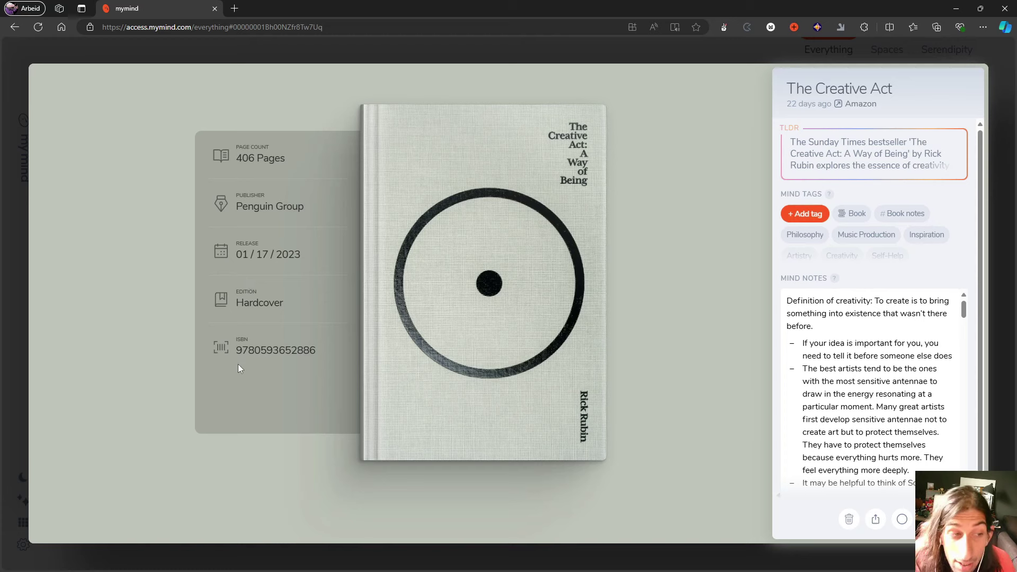
left_click_drag(240, 349, 317, 350)
right_click(317, 341)
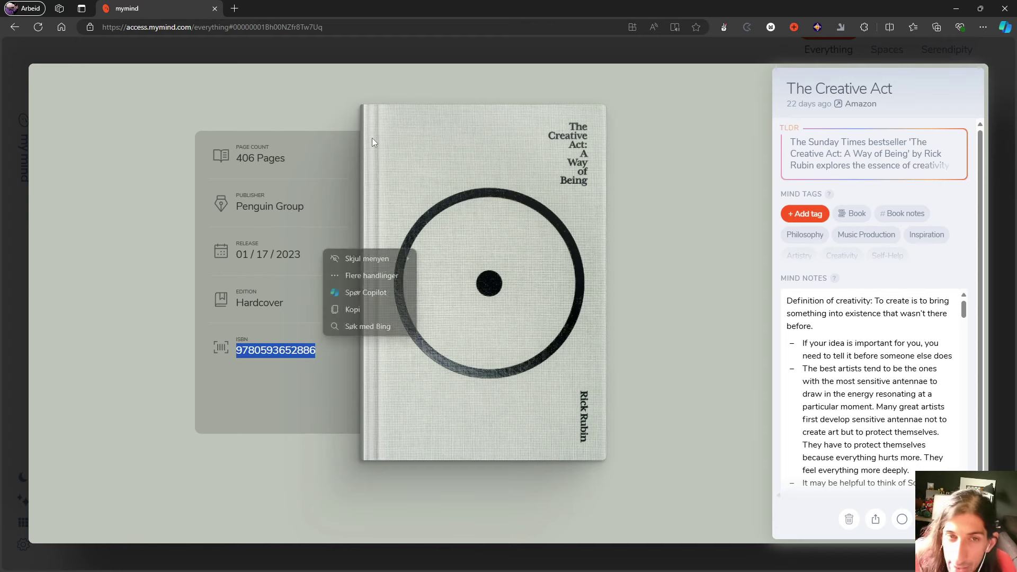
left_click(349, 290)
left_click(405, 67)
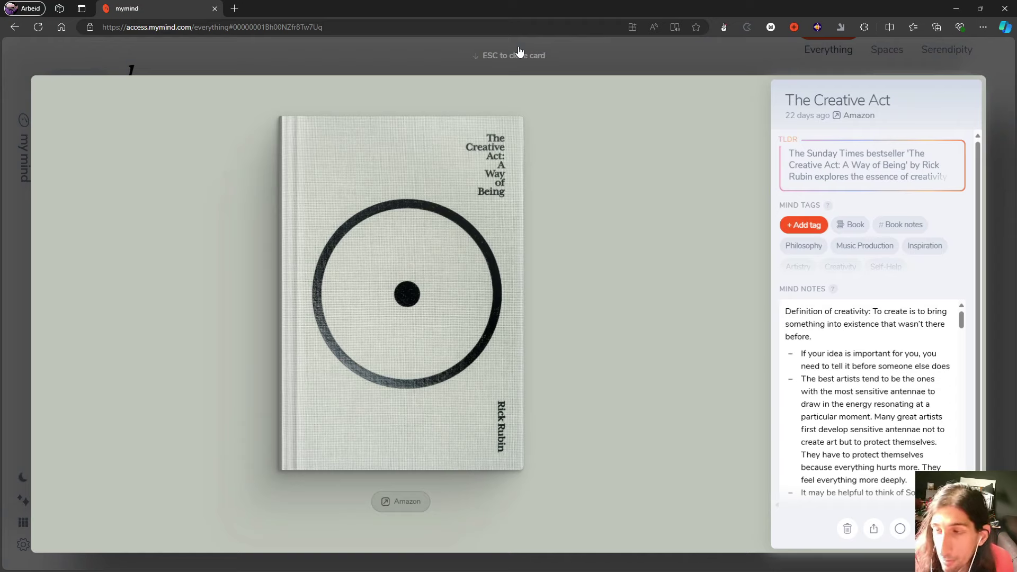
left_click(413, 218)
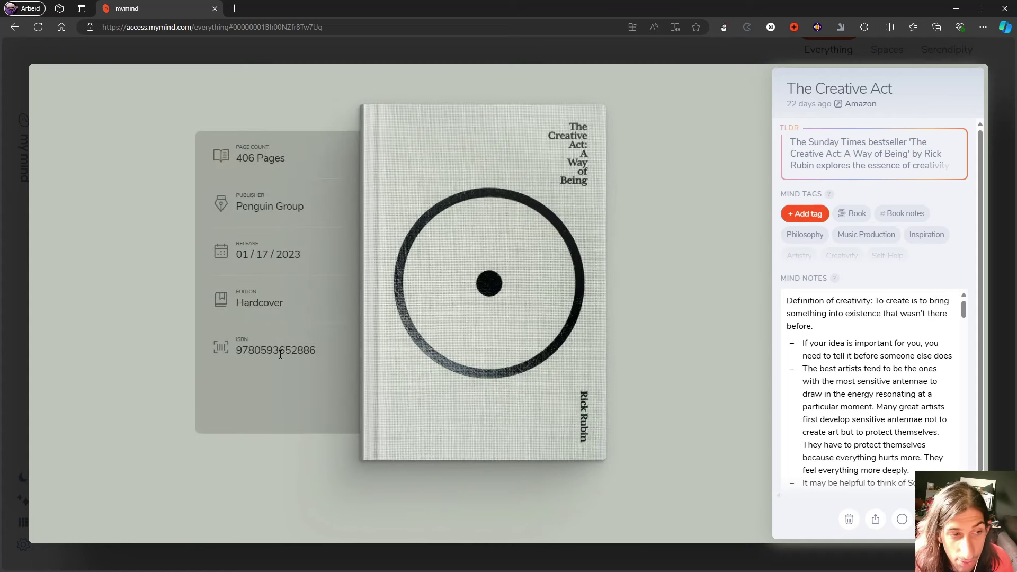
left_click_drag(316, 352, 220, 354)
left_click(417, 51)
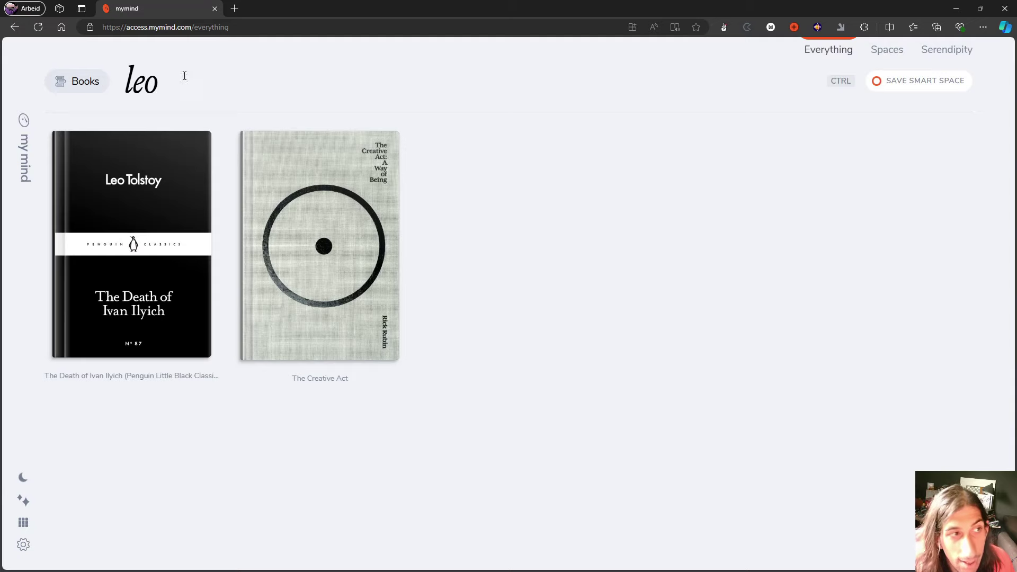
key("BackSpace")
key("BackSpace")
key("BackSpace")
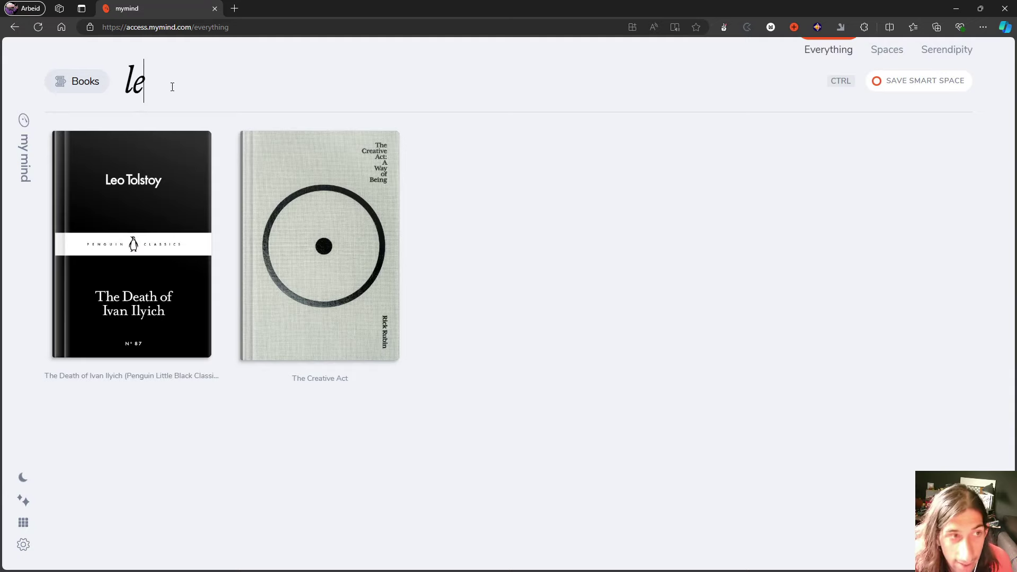
Open the Think Like a Monk book card, then close it
left_click(259, 205)
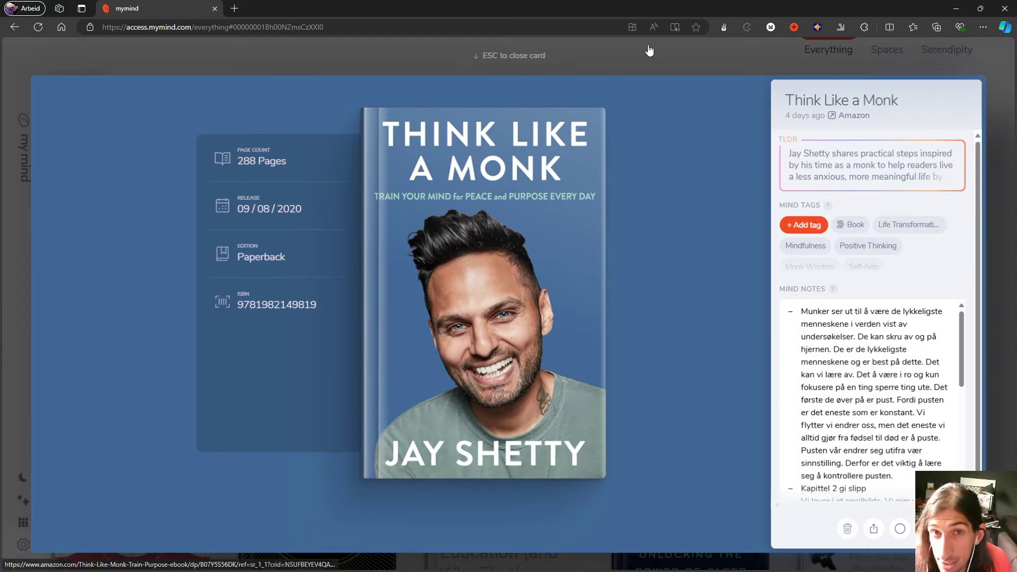
left_click(648, 54)
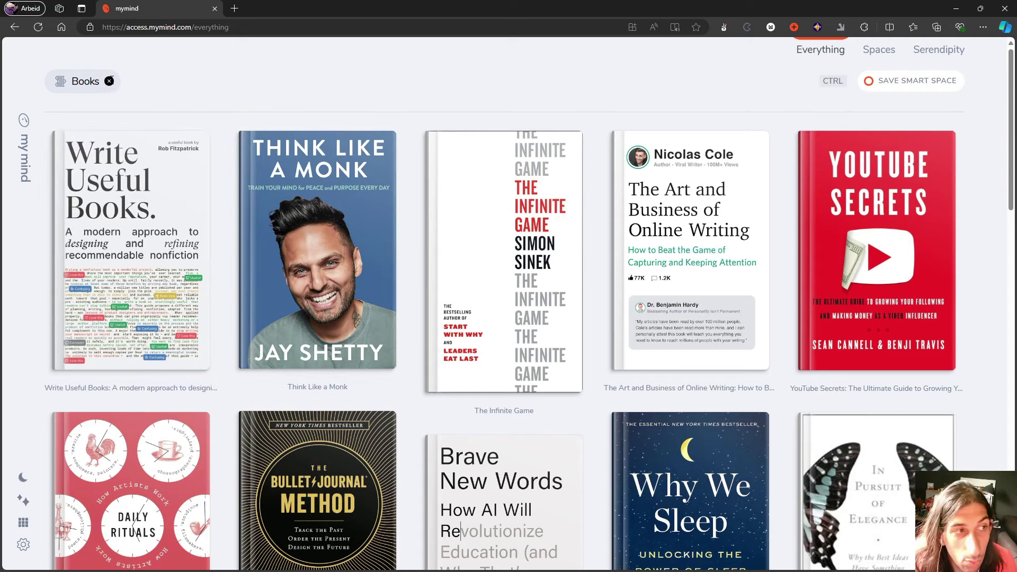
Remove the Books filter and search the library for 'docume'
left_click(109, 81)
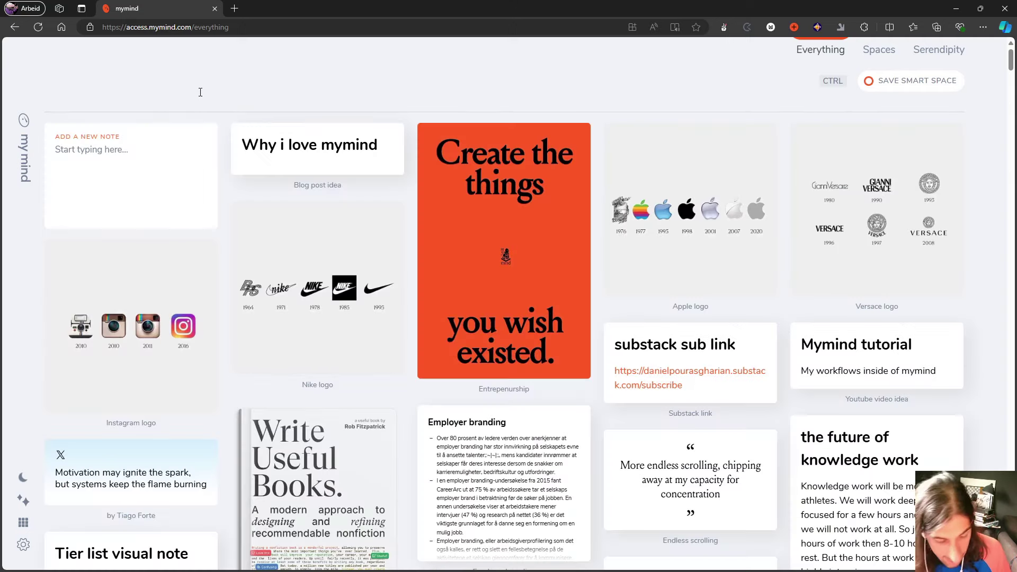
type("documetn")
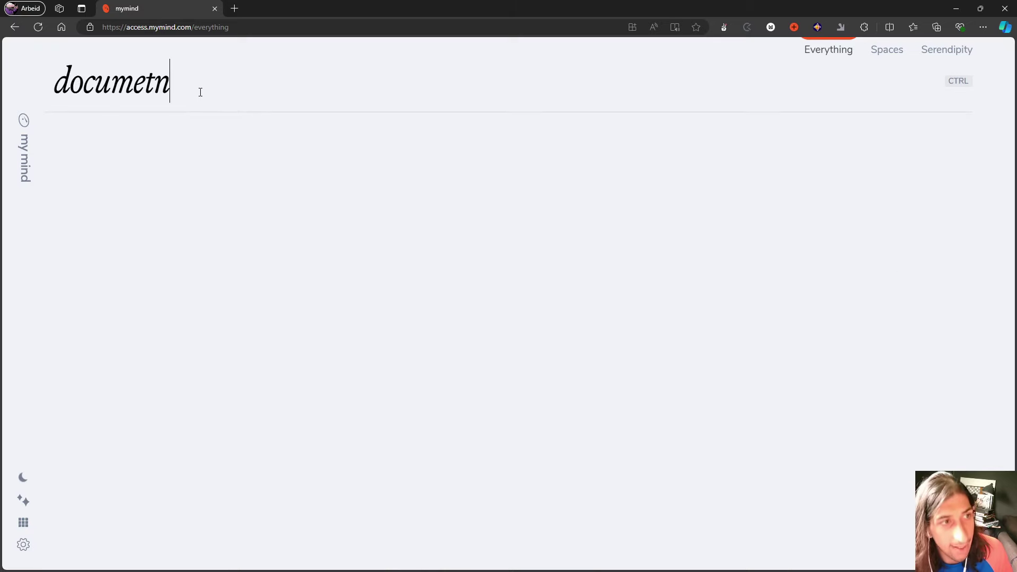
key("BackSpace")
key("BackSpace")
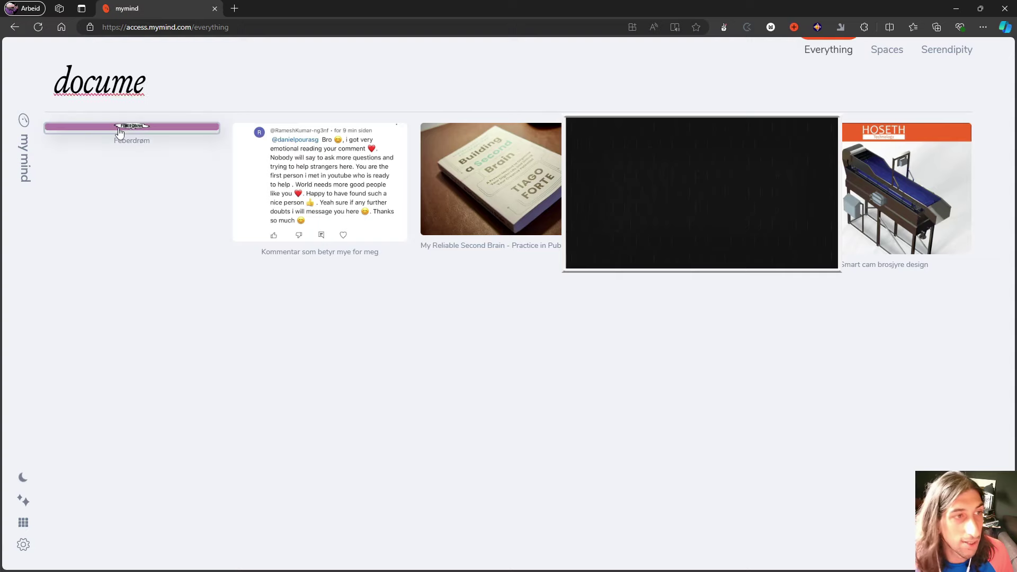
Open the Feberdrøm card, select its note text, then close the card
left_click(144, 129)
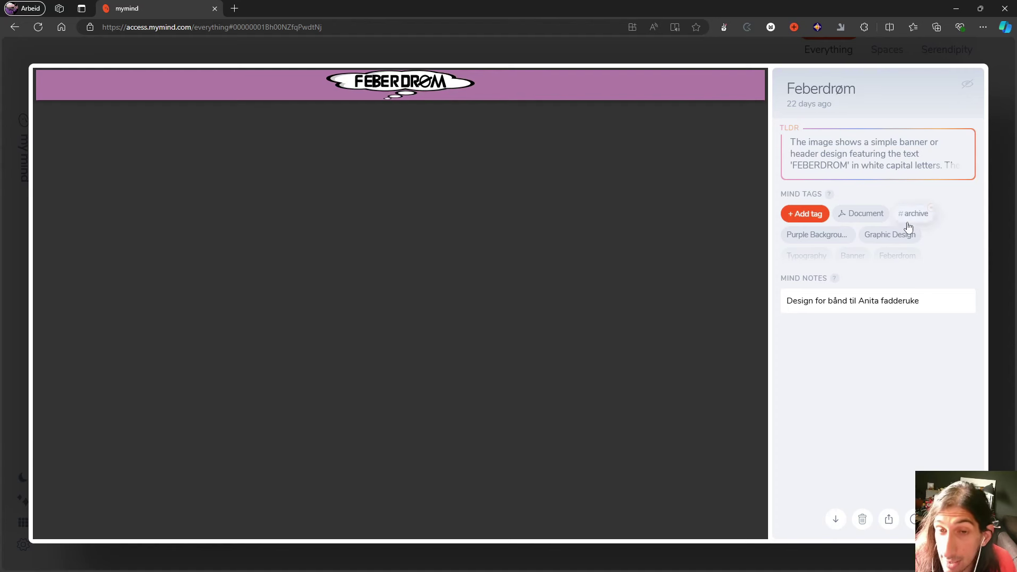
mouse_move(912, 267)
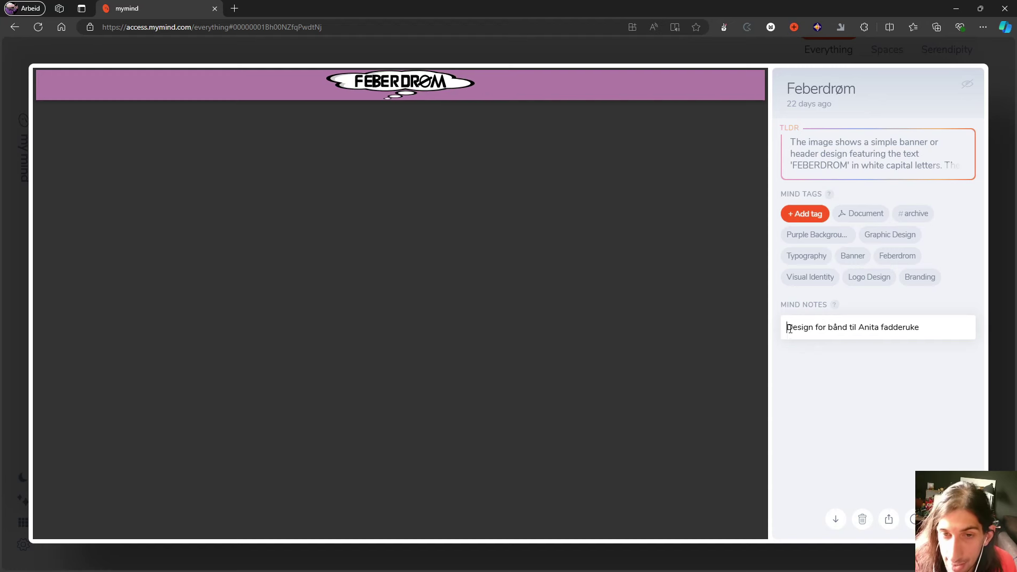
left_click_drag(789, 329, 929, 331)
left_click(840, 329)
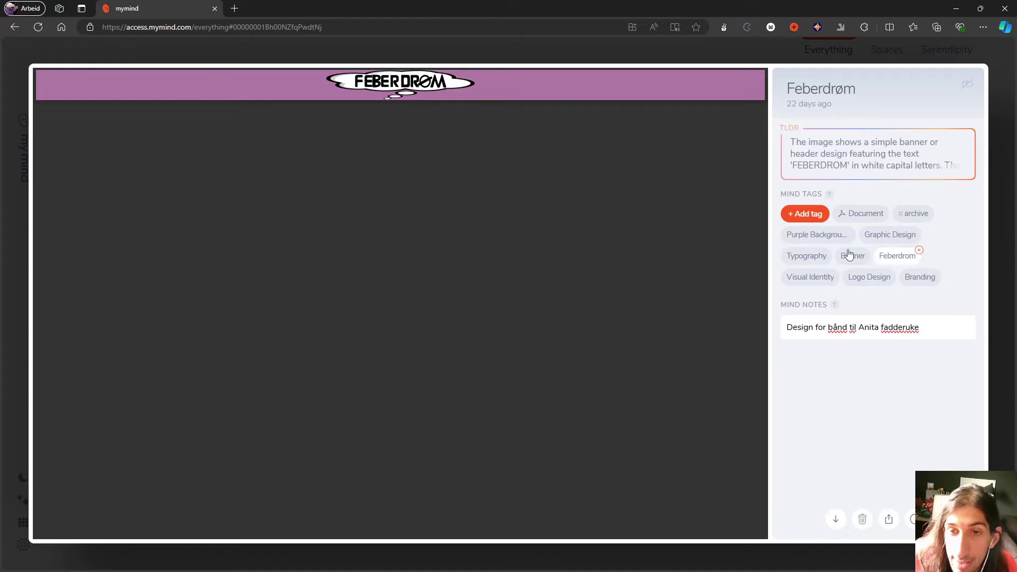
left_click(706, 52)
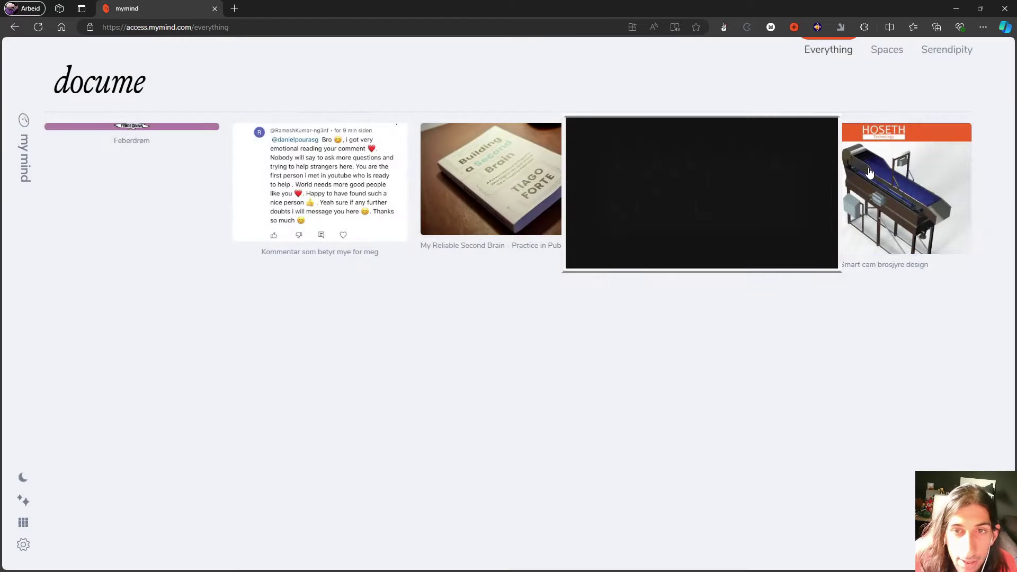
Run Advanced AI analysis on the Smart cam brosjyre design card and review its summary and tags
left_click(869, 172)
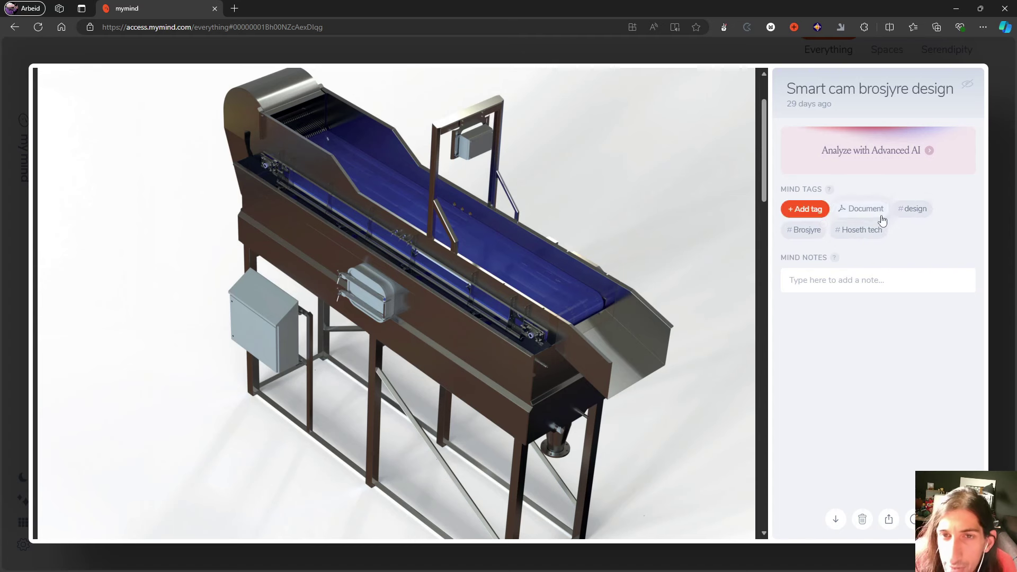
left_click(888, 154)
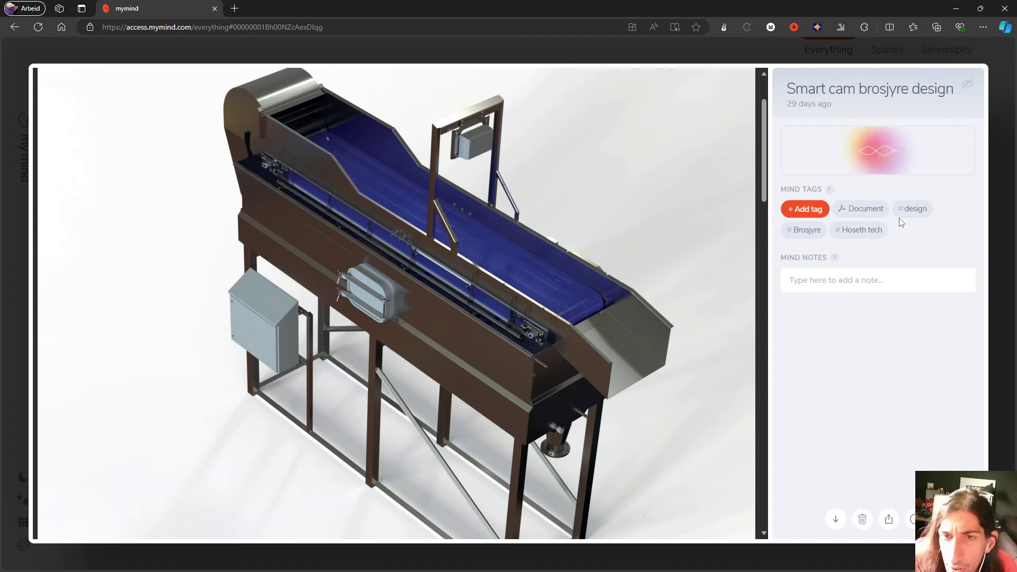
scroll(663, 268, "down", 1)
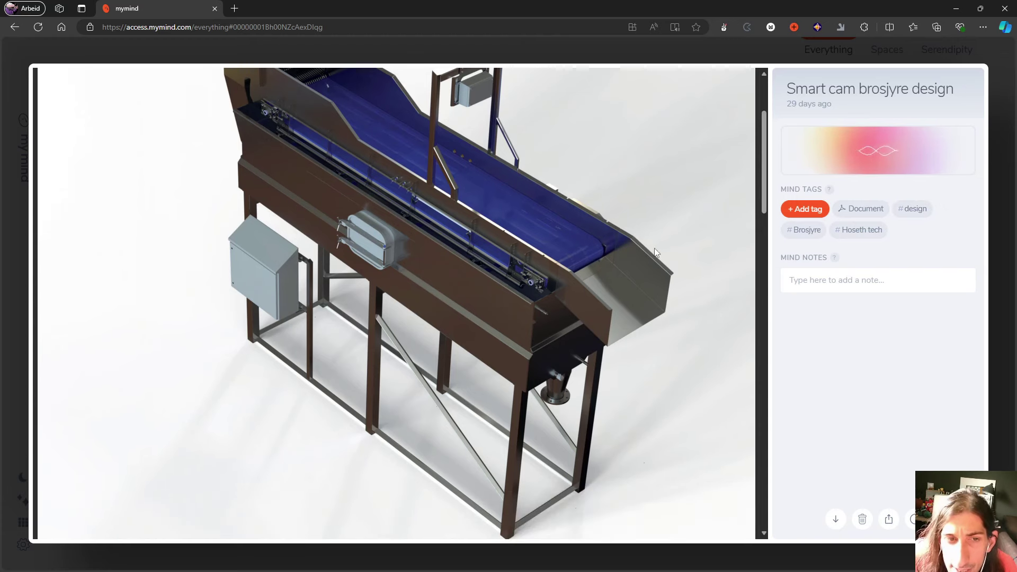
scroll(659, 242, "up", 1)
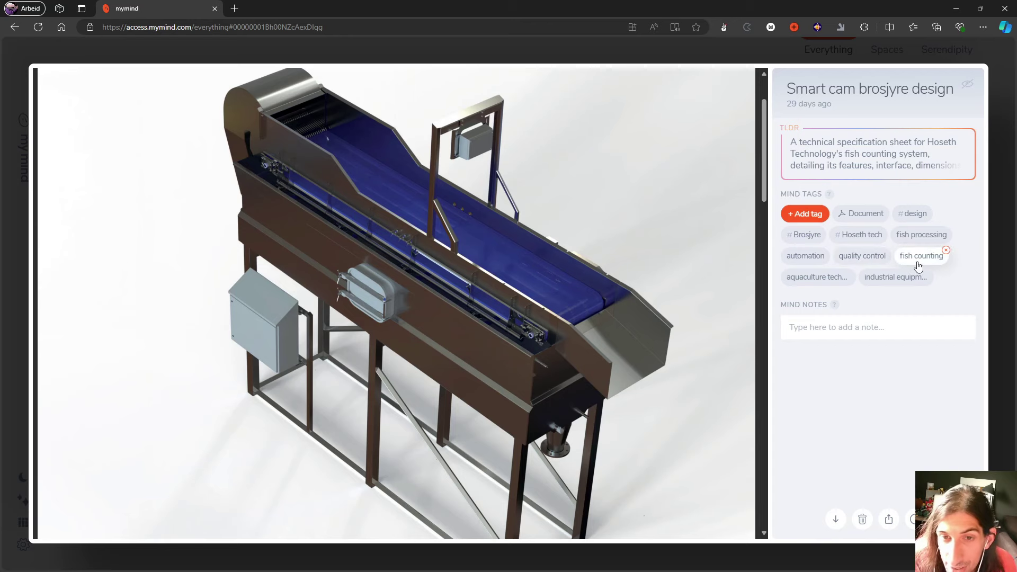
scroll(567, 234, "up", 2)
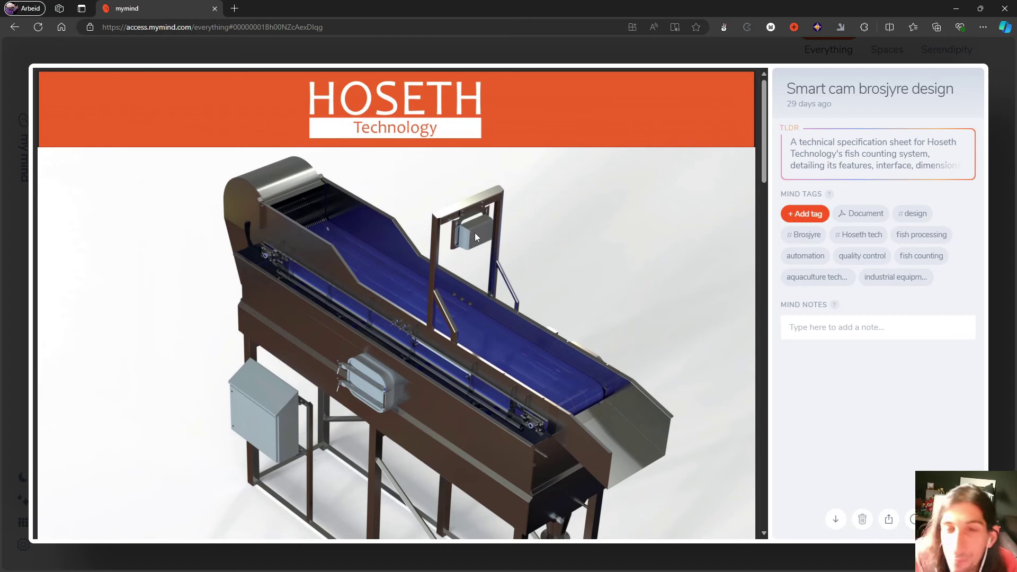
scroll(480, 222, "down", 8)
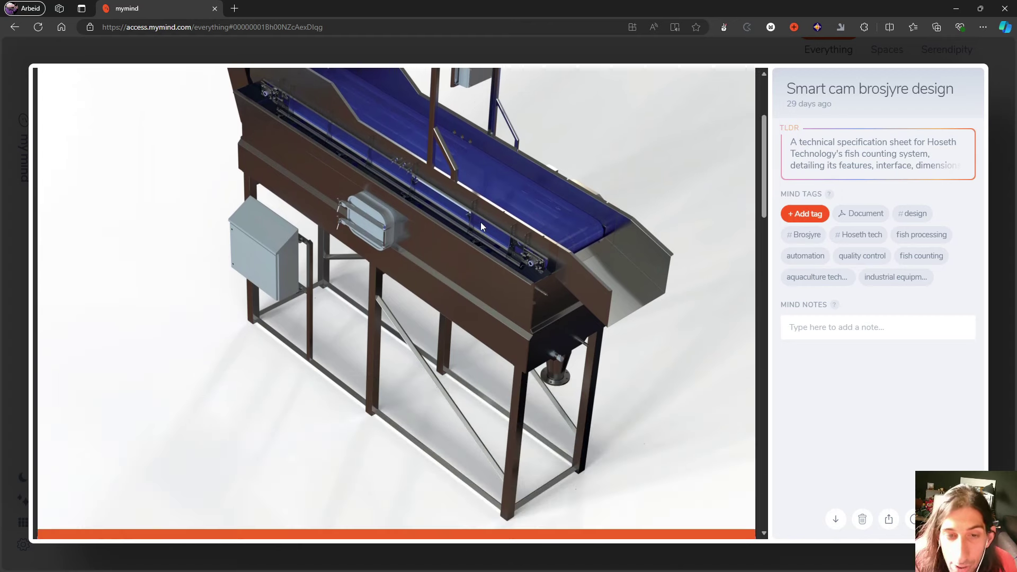
scroll(482, 227, "up", 7)
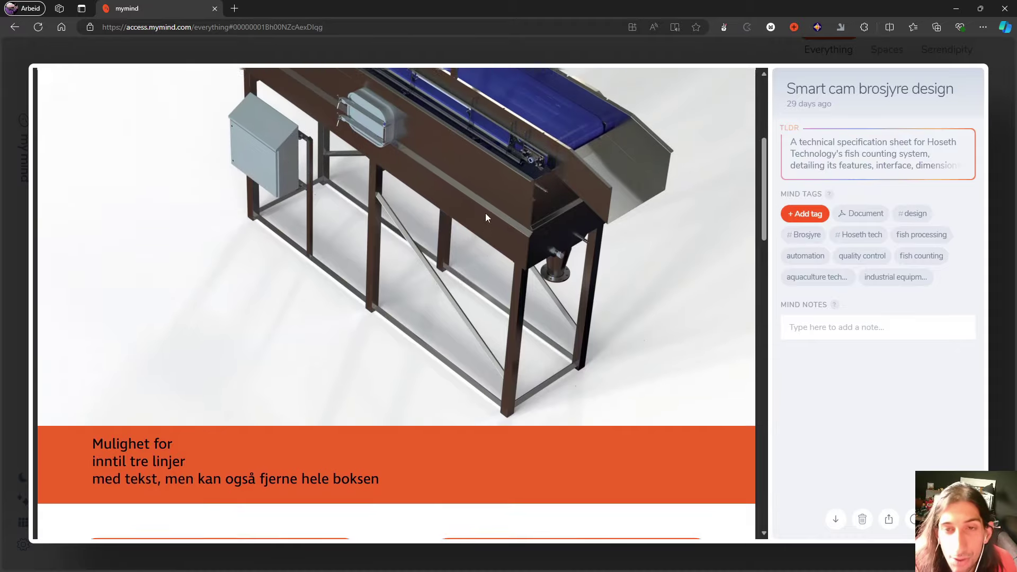
scroll(498, 201, "up", 2)
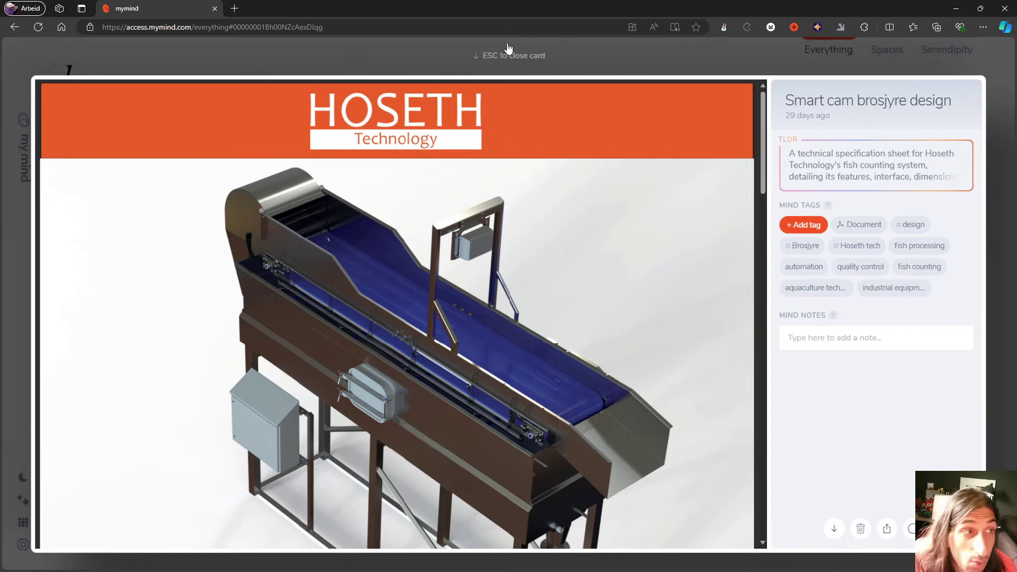
Close the card and drag Smart cam out of Top of Mind in the Everything view
left_click(508, 48)
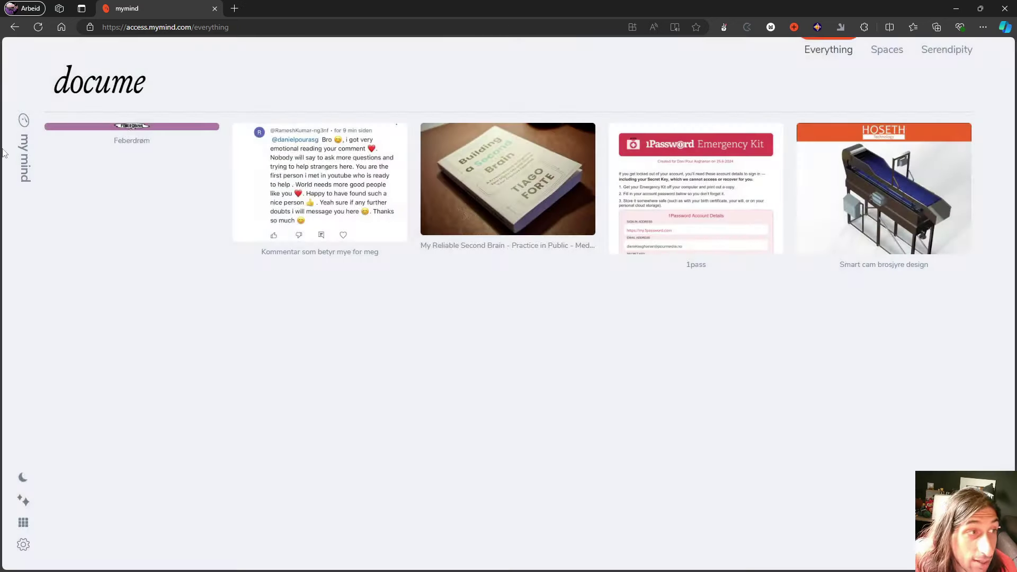
left_click(24, 141)
left_click_drag(238, 175, 299, 291)
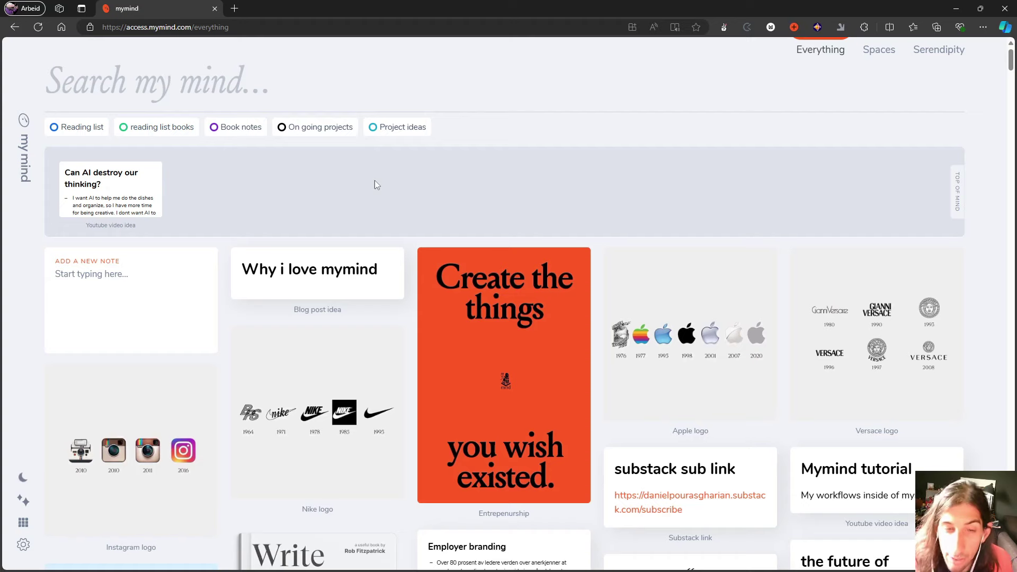
left_click(723, 304)
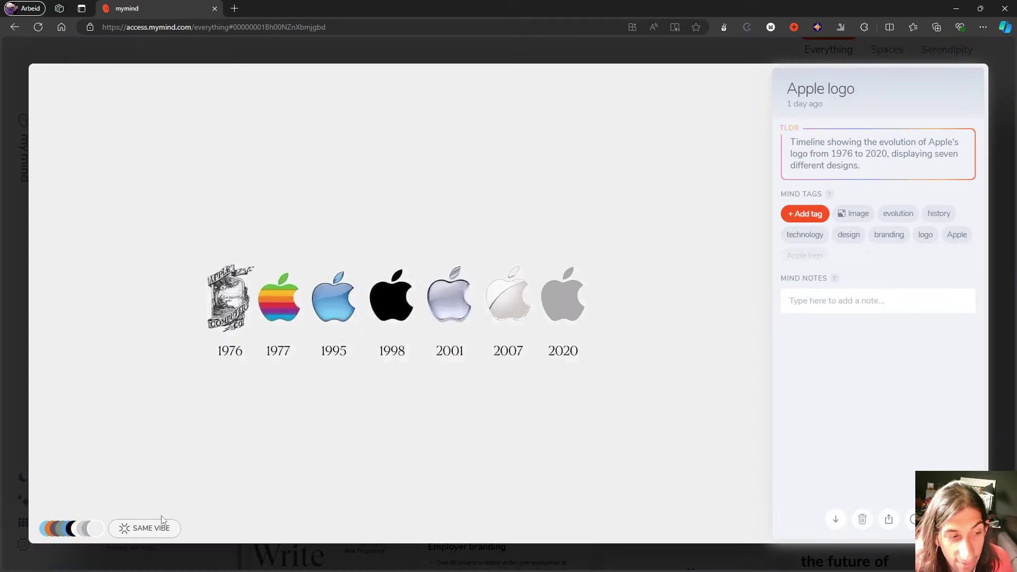
left_click(150, 529)
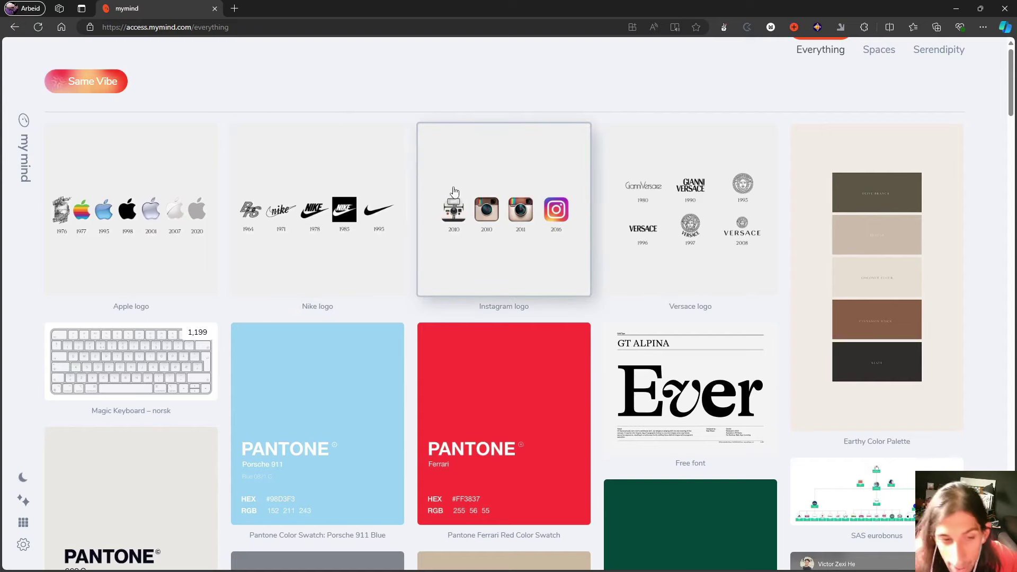
left_click(478, 335)
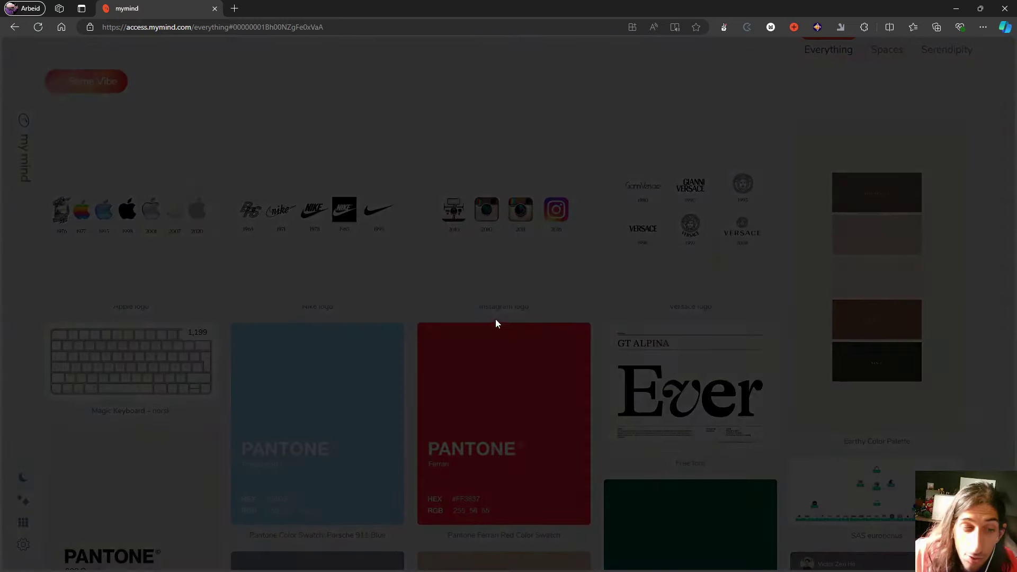
left_click(159, 529)
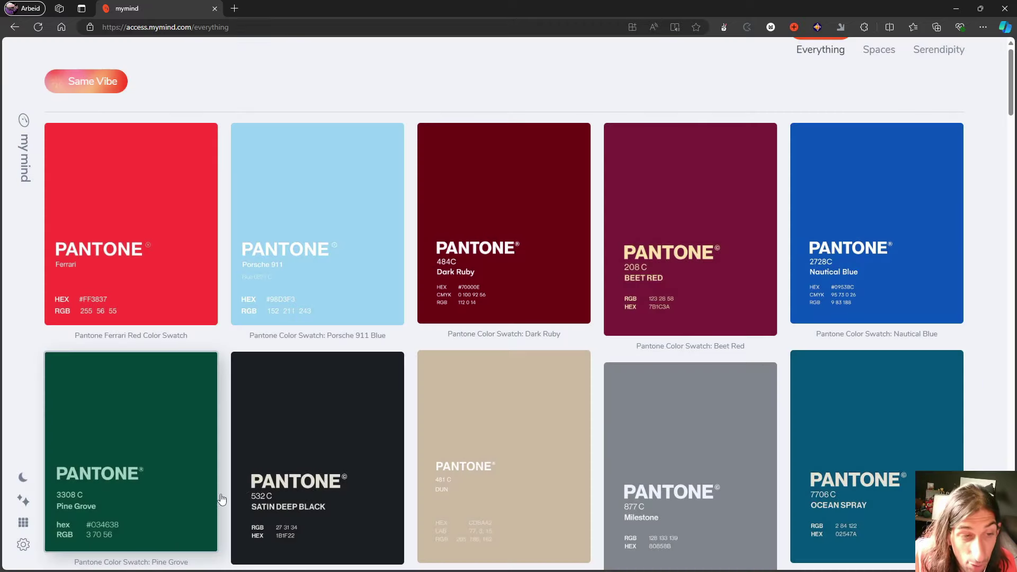
scroll(406, 379, "down", 4)
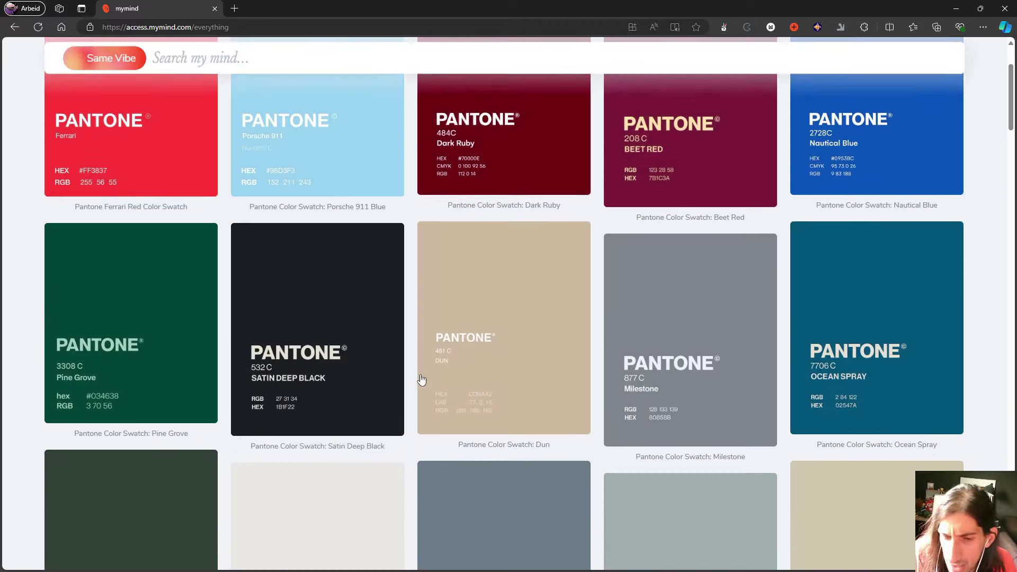
scroll(214, 356, "up", 5)
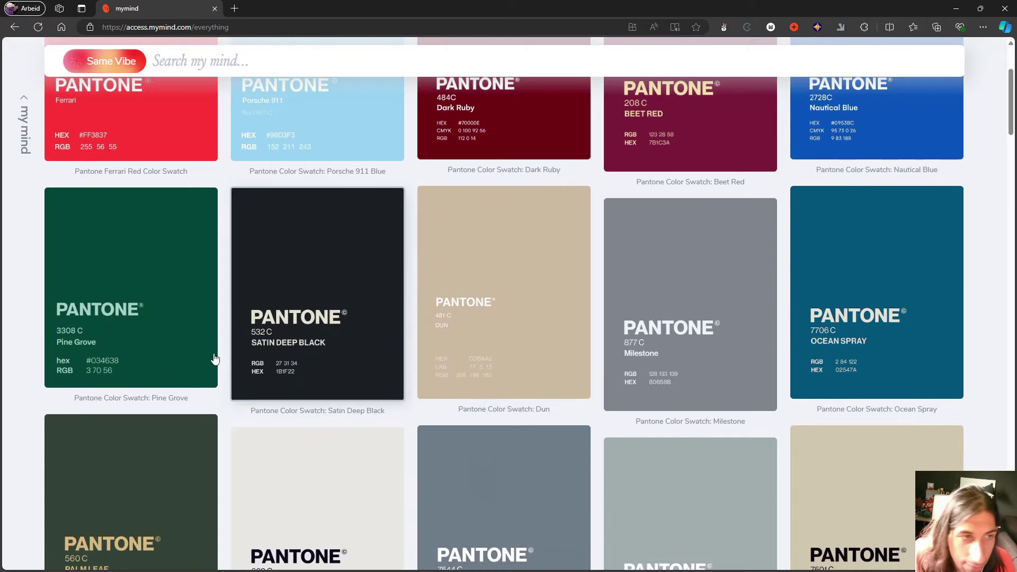
scroll(568, 263, "down", 5)
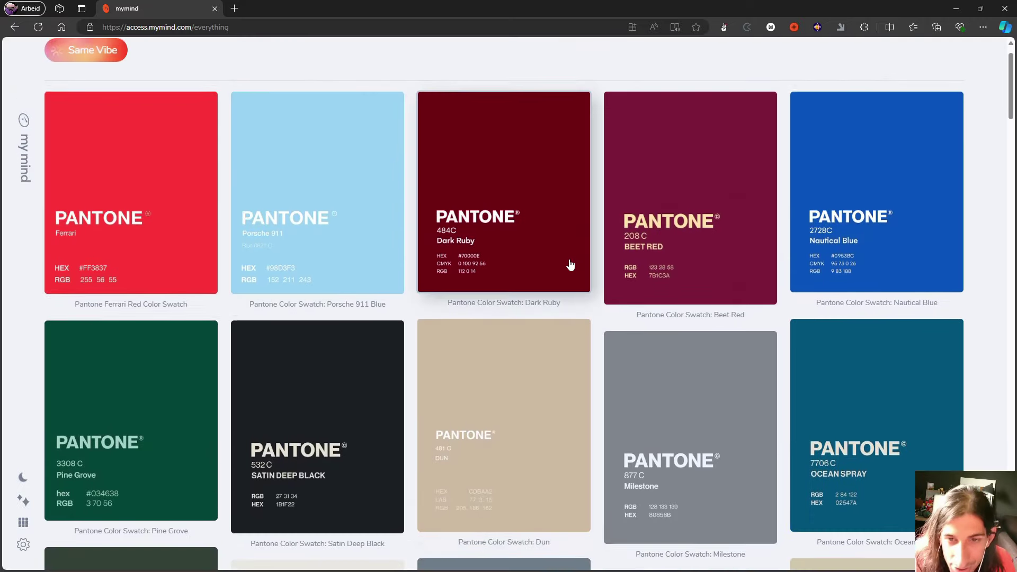
scroll(411, 380, "down", 7)
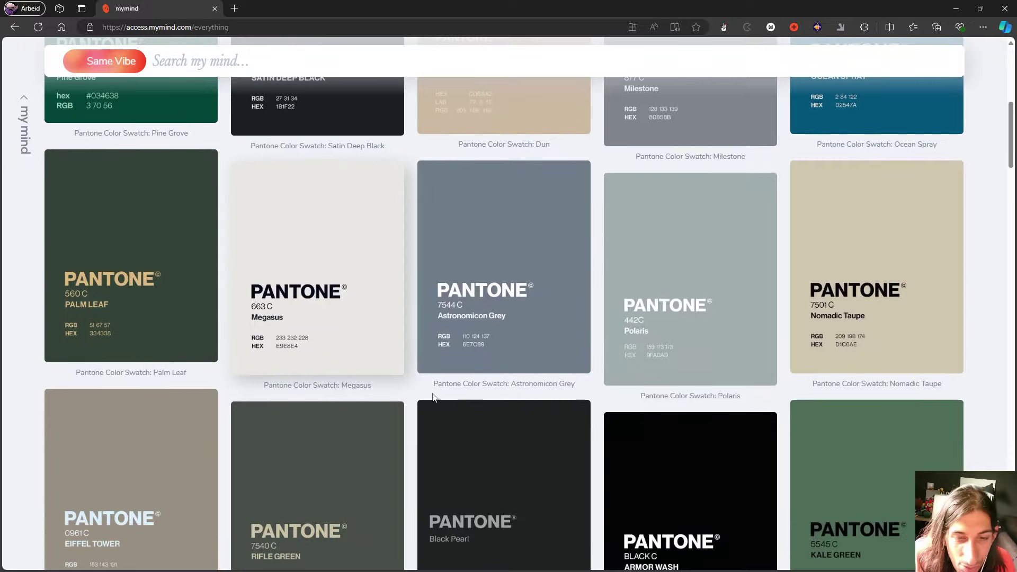
scroll(411, 380, "down", 2)
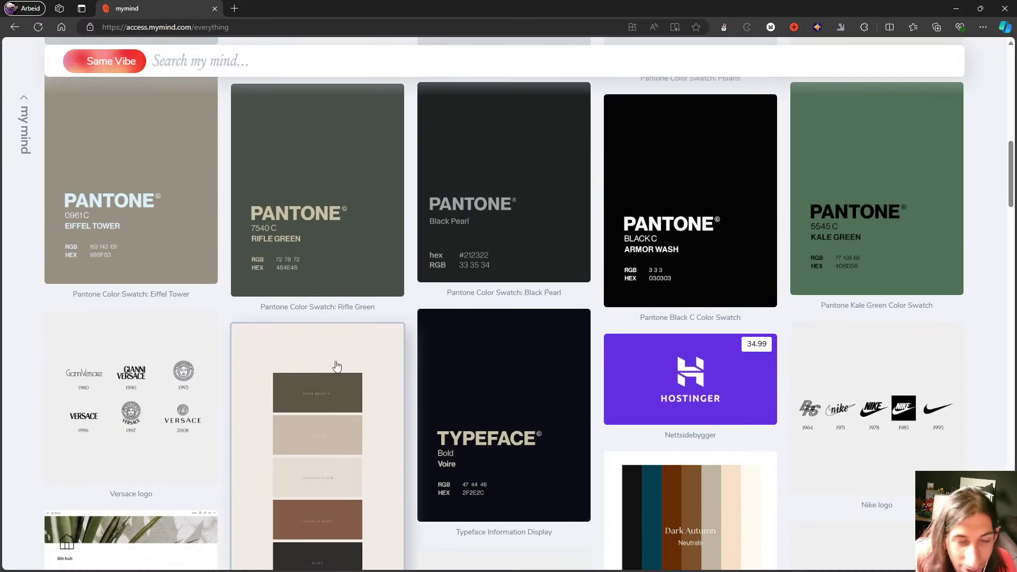
scroll(335, 366, "down", 4)
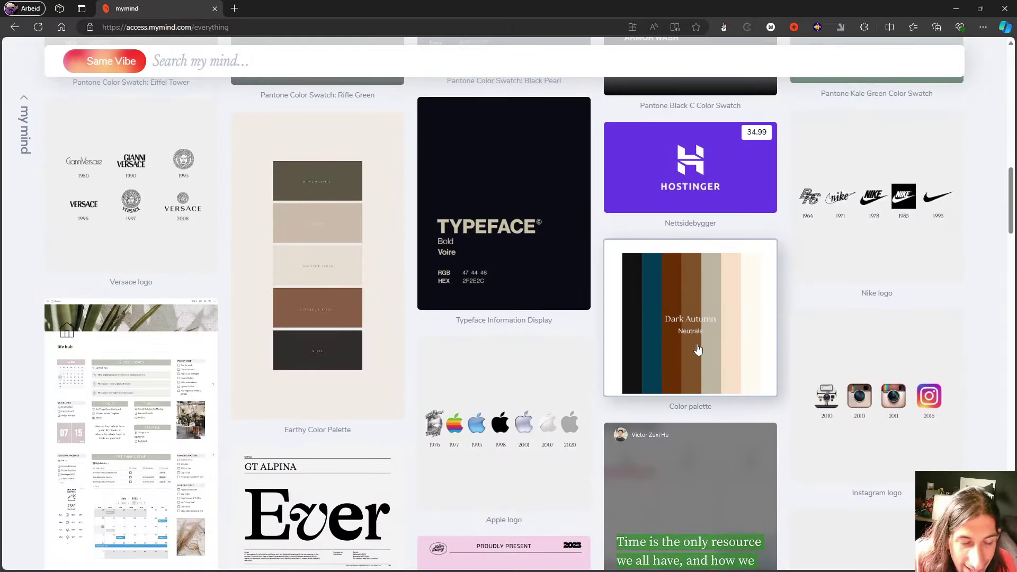
Show GT Alpina's Same Vibe results and browse similar cards like Gango and the Nike logo
left_click(367, 489)
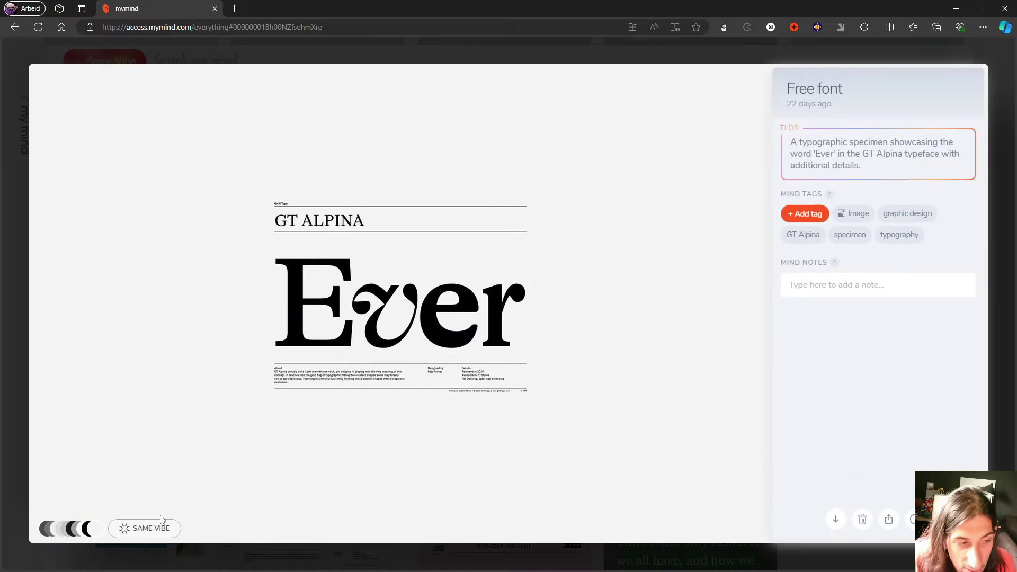
left_click(152, 528)
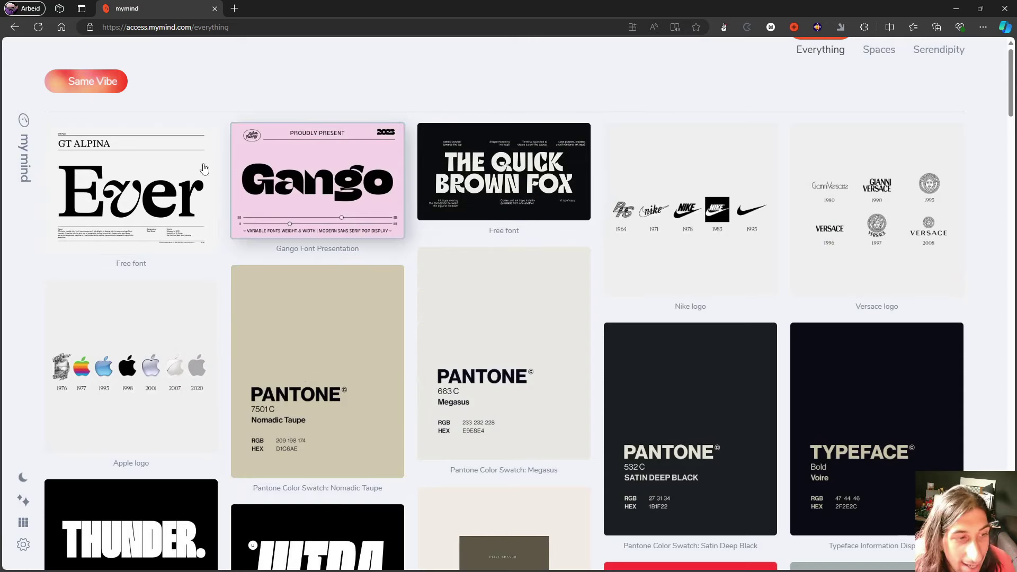
scroll(322, 236, "down", 7)
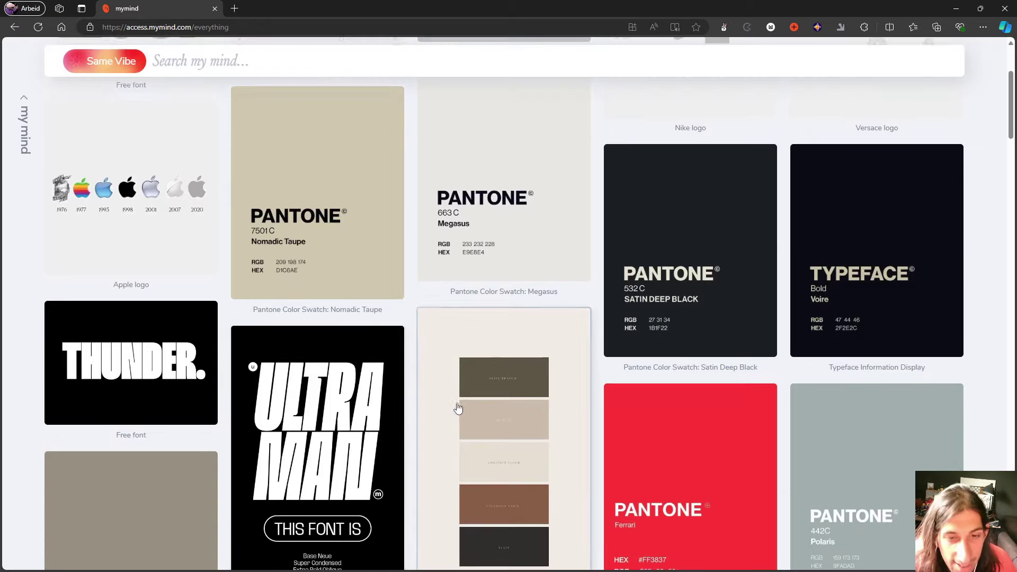
scroll(496, 395, "down", 9)
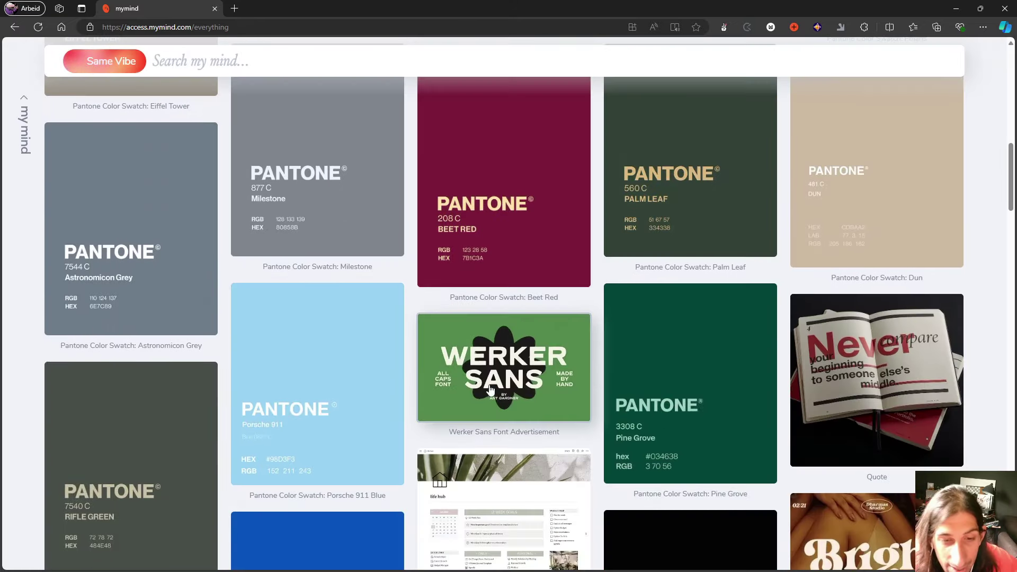
scroll(484, 381, "down", 1)
scroll(477, 379, "up", 5)
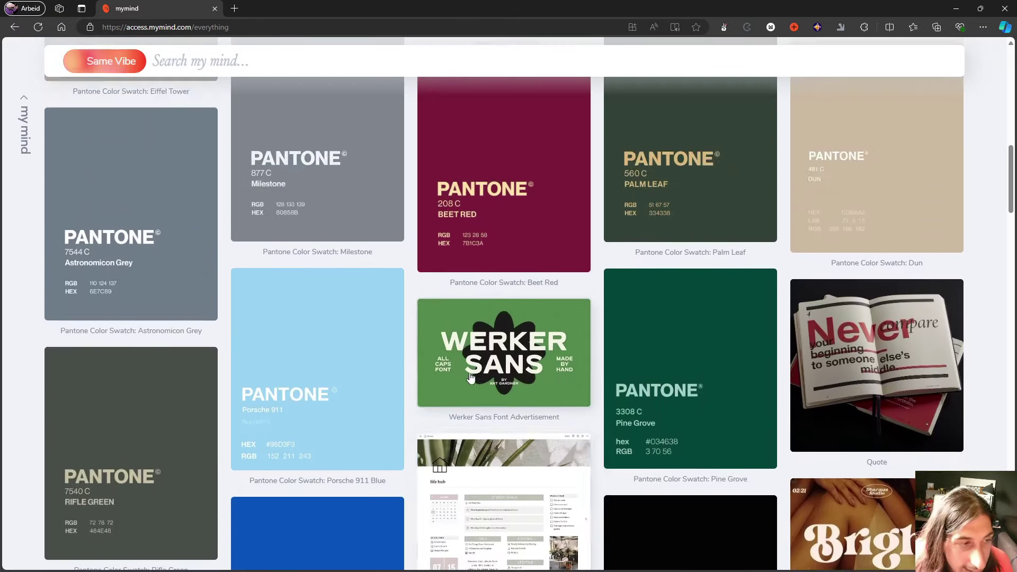
scroll(465, 377, "up", 11)
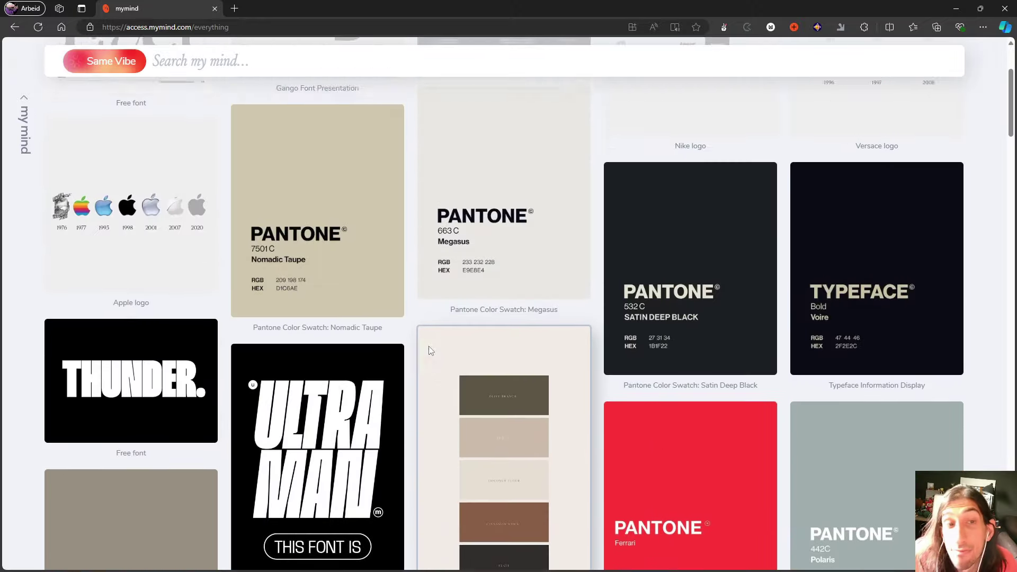
scroll(430, 352, "up", 1)
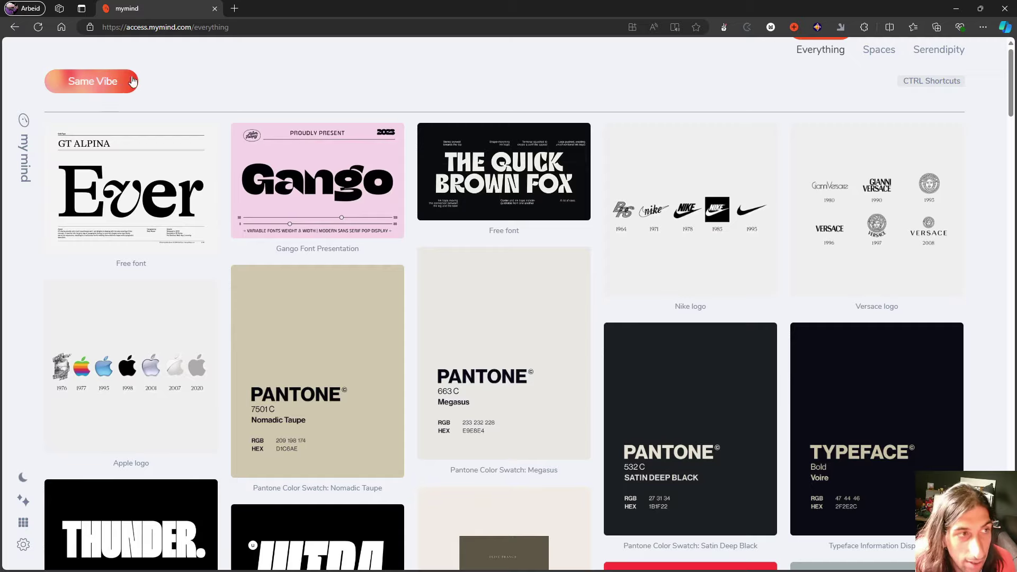
Leave Same Vibe, then enter and clear a 'weekly' search to restore the Everything view
key("BackSpace")
type("eeekly")
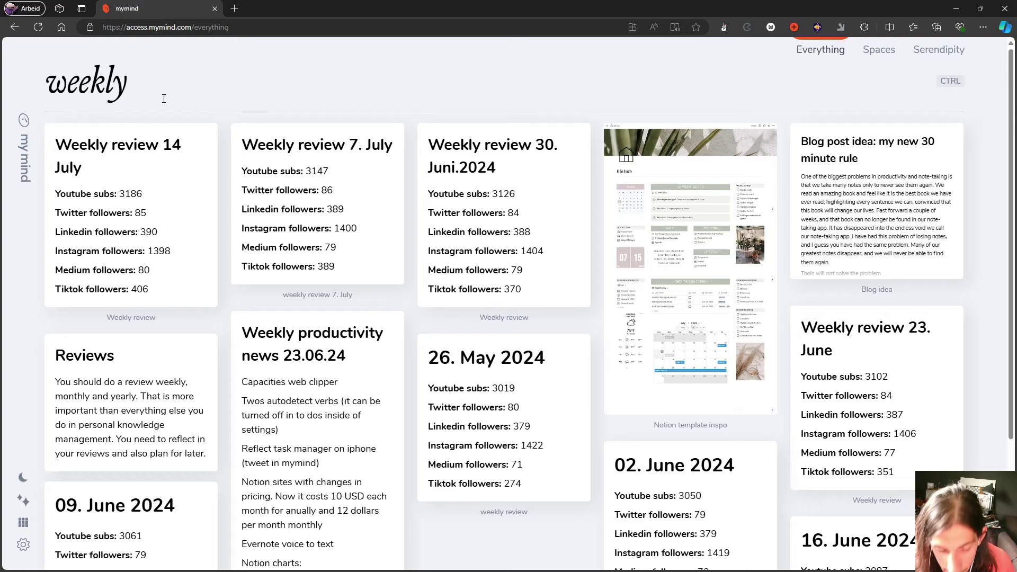
key("BackSpace")
key("BackSpace")
key("BackSpace")
key("BackSpace")
key("BackSpace")
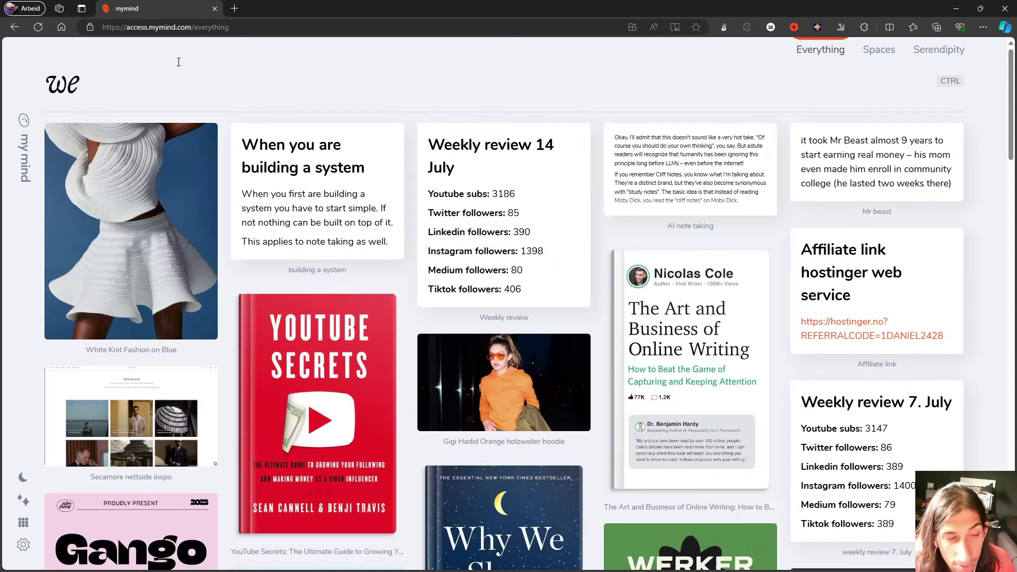
key("BackSpace")
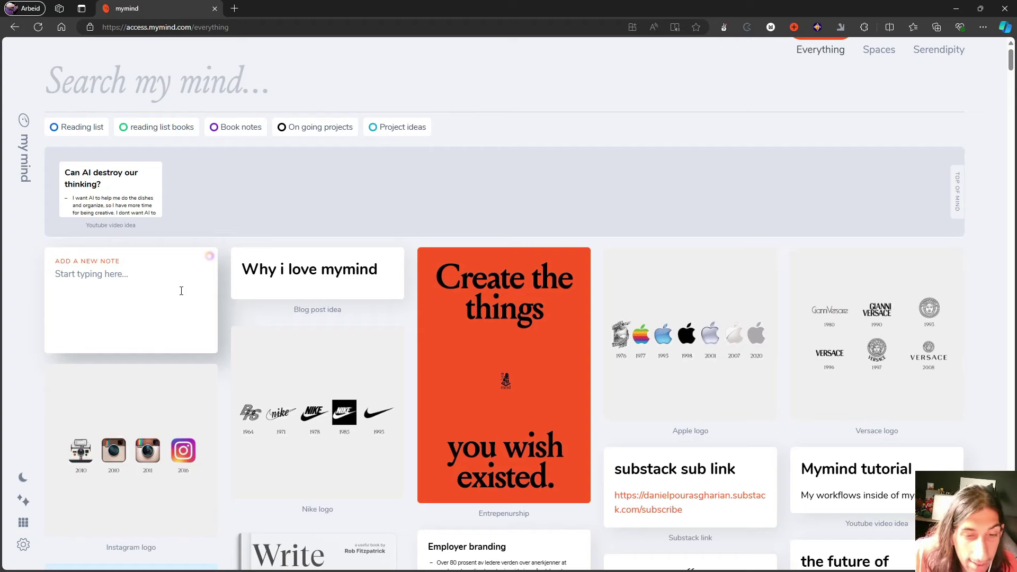
scroll(176, 287, "down", 3)
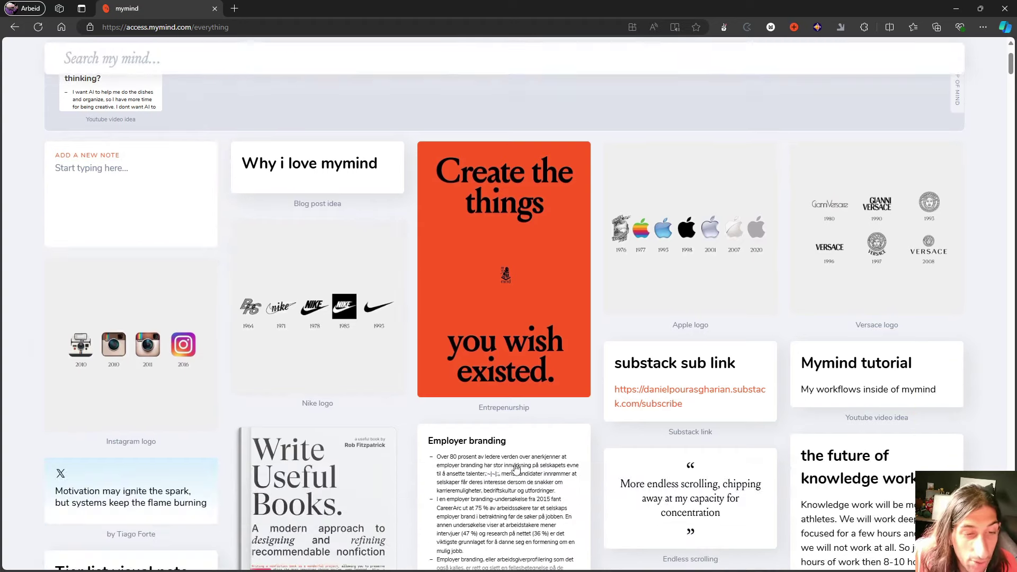
left_click(507, 449)
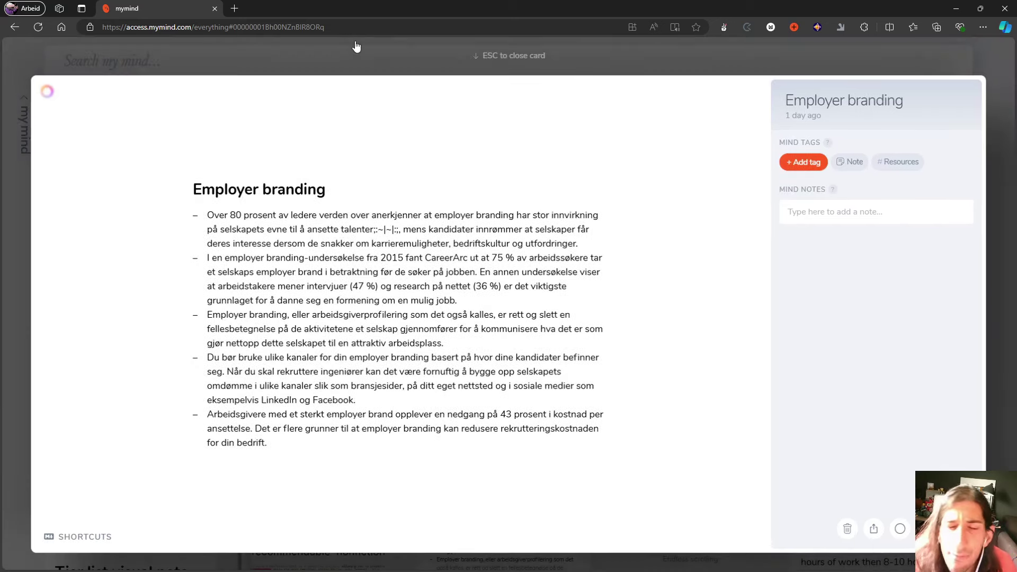
left_click(356, 47)
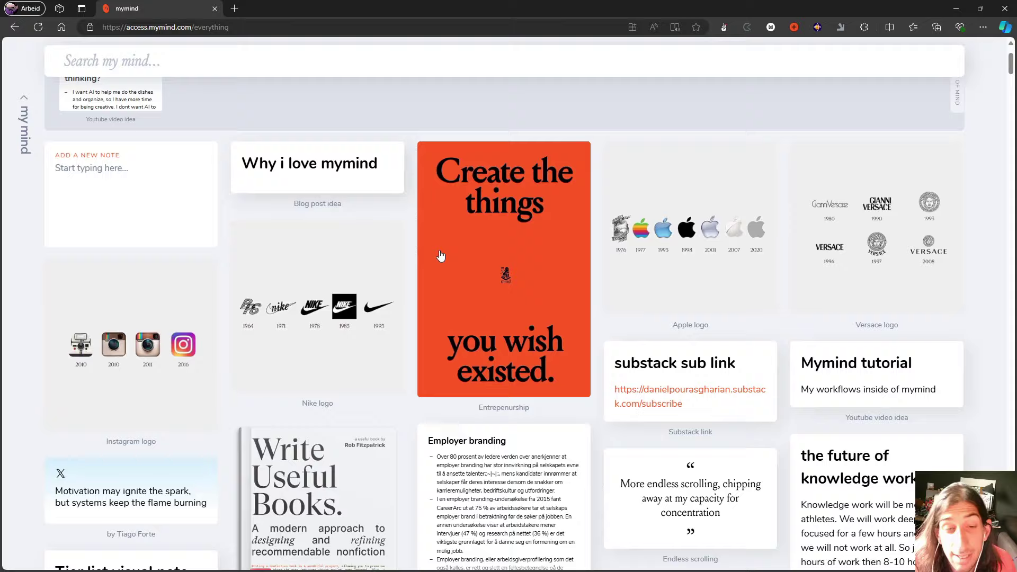
scroll(439, 257, "down", 1)
scroll(206, 233, "up", 1)
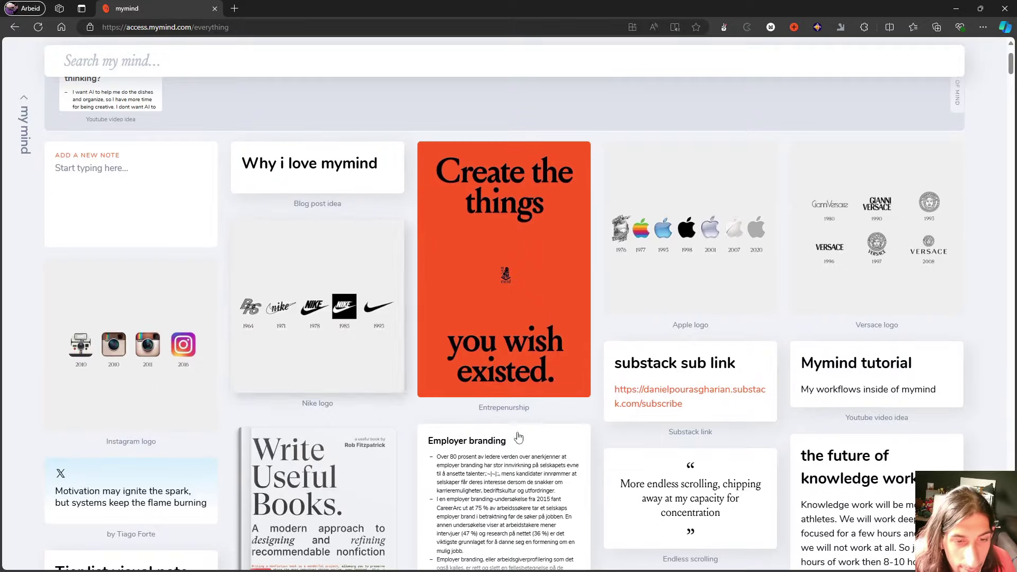
scroll(500, 418, "down", 2)
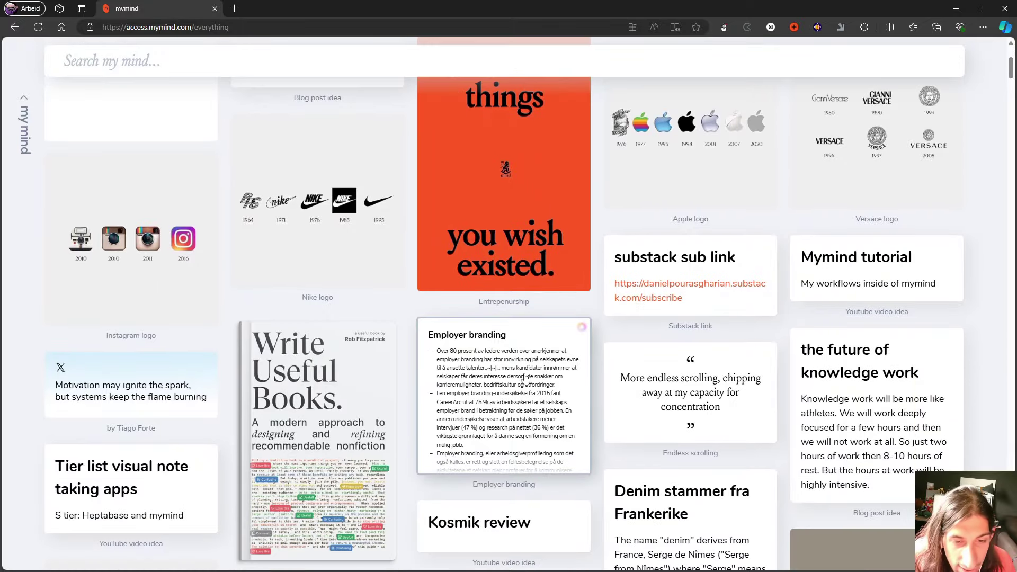
scroll(524, 355, "up", 2)
Search the library for 'blog post' and open the Why i love mymind note
left_click(166, 63)
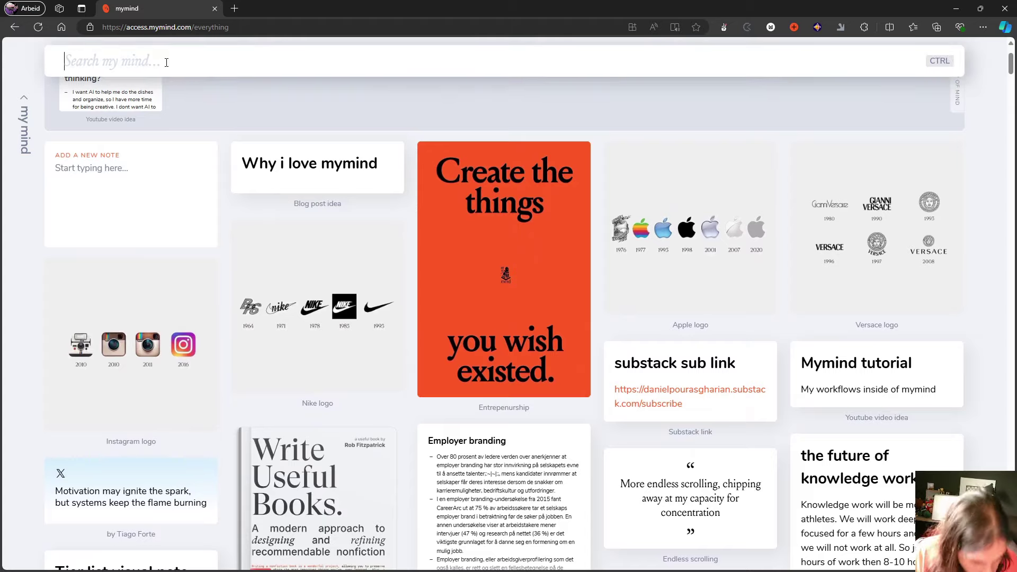
type("blog post")
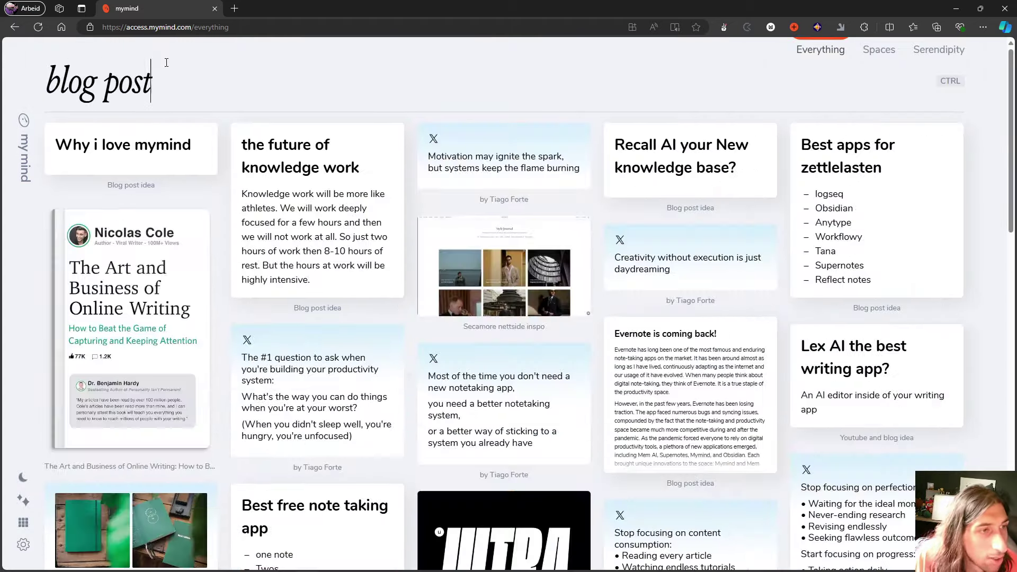
left_click(151, 133)
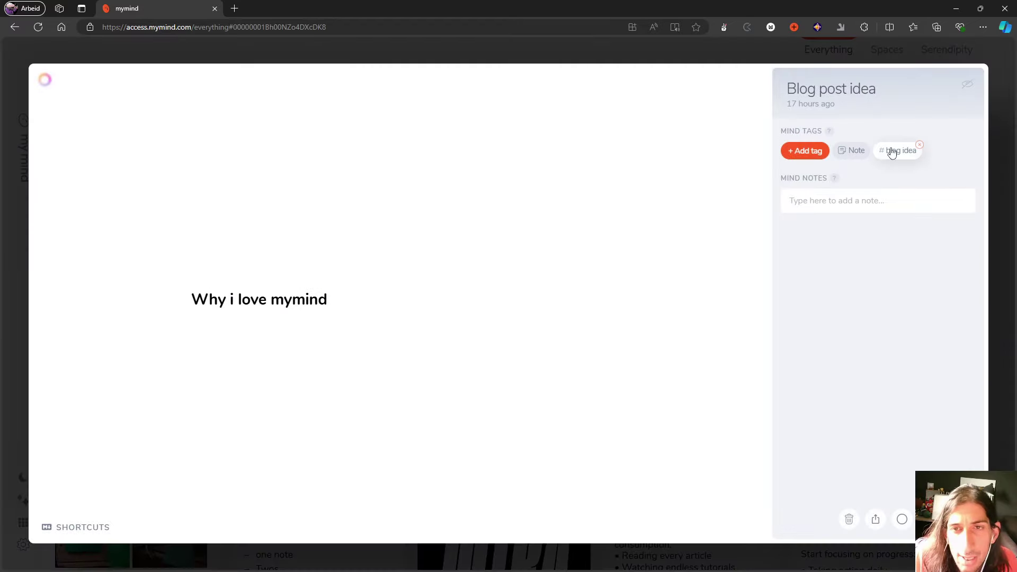
Filter by the blog idea tag and preview the all-in-one productivity apps note
left_click(895, 150)
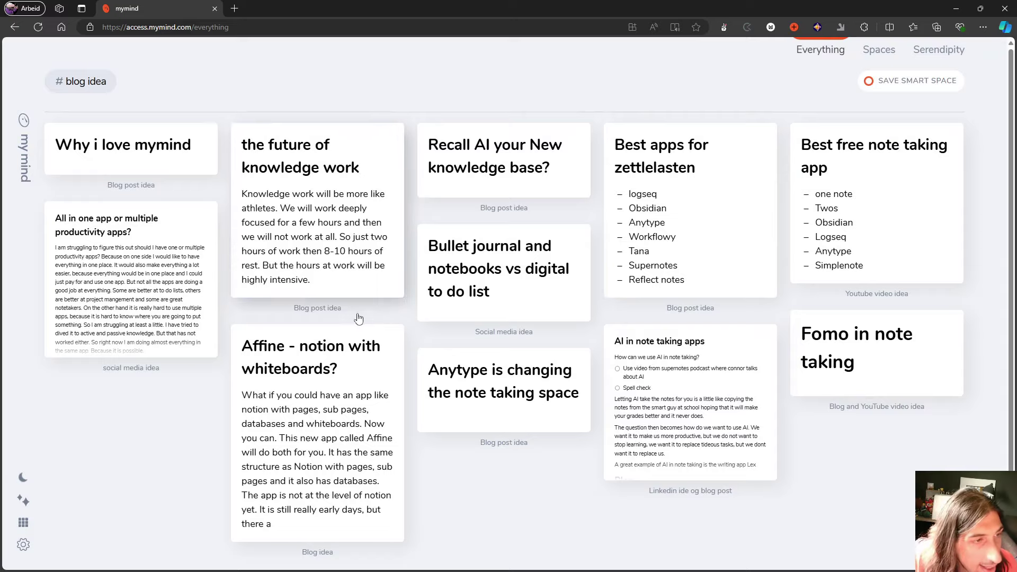
left_click(134, 259)
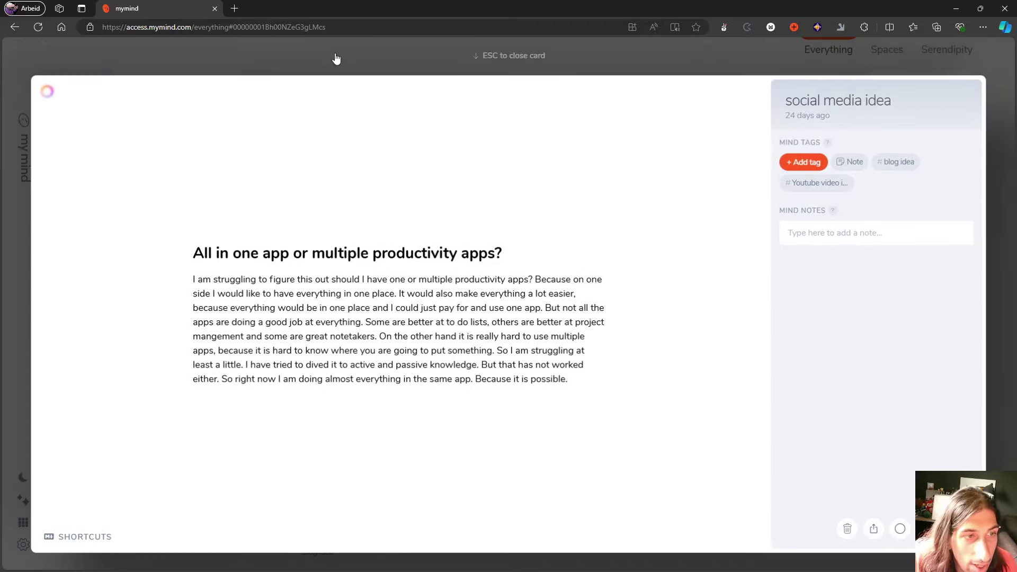
left_click(336, 59)
Replace the blog idea tag filter with an 'archive' filter
left_click(116, 81)
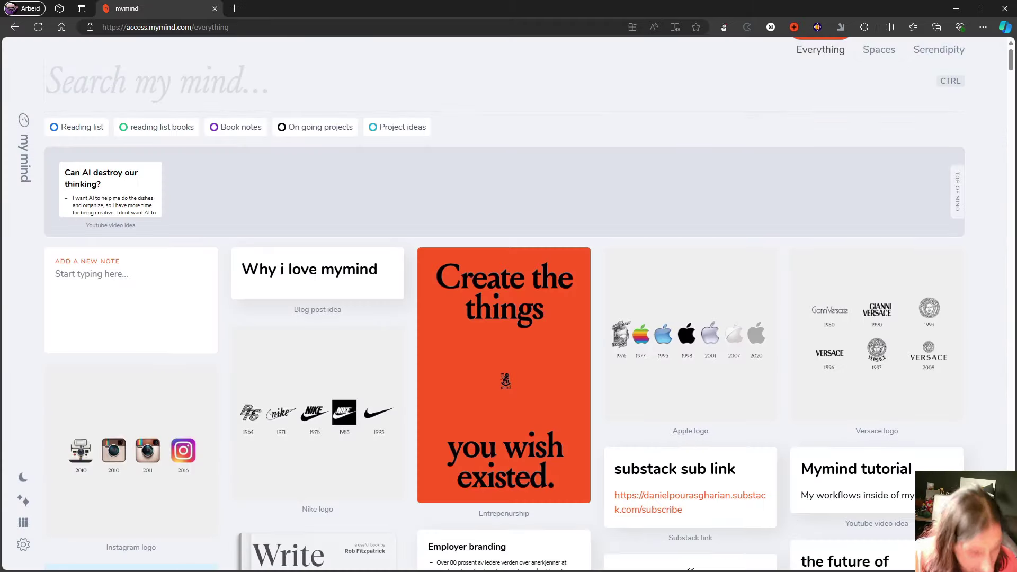
type("archive")
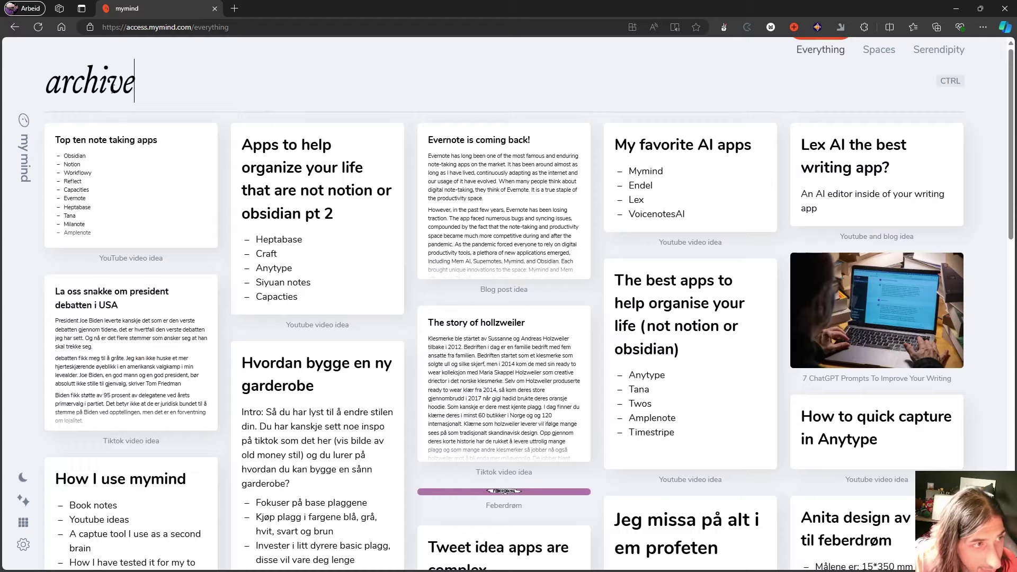
key("Return")
Read through the 'Evernote is coming back!' note, then close it
left_click(533, 222)
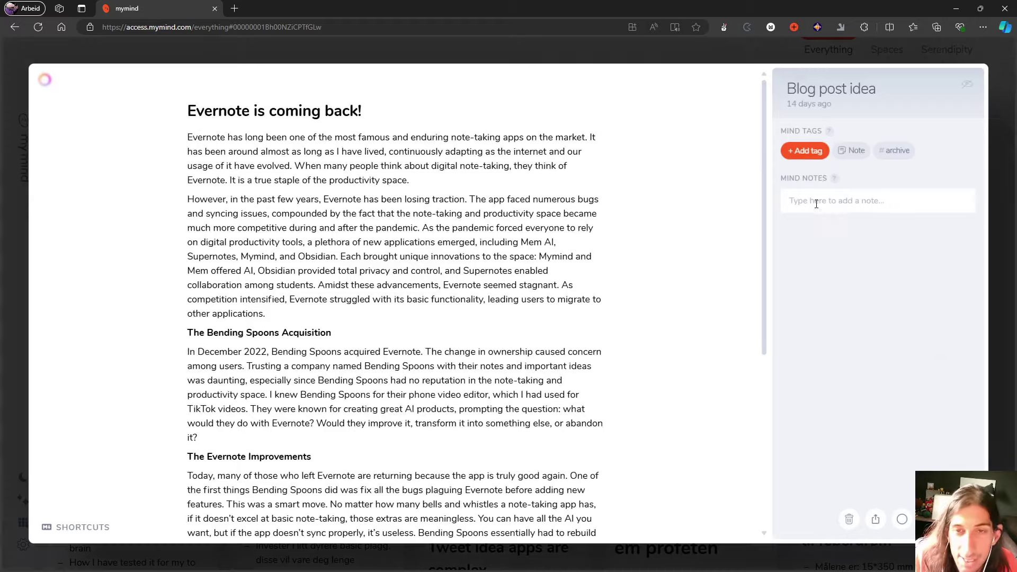
scroll(540, 235, "down", 1)
scroll(549, 249, "down", 3)
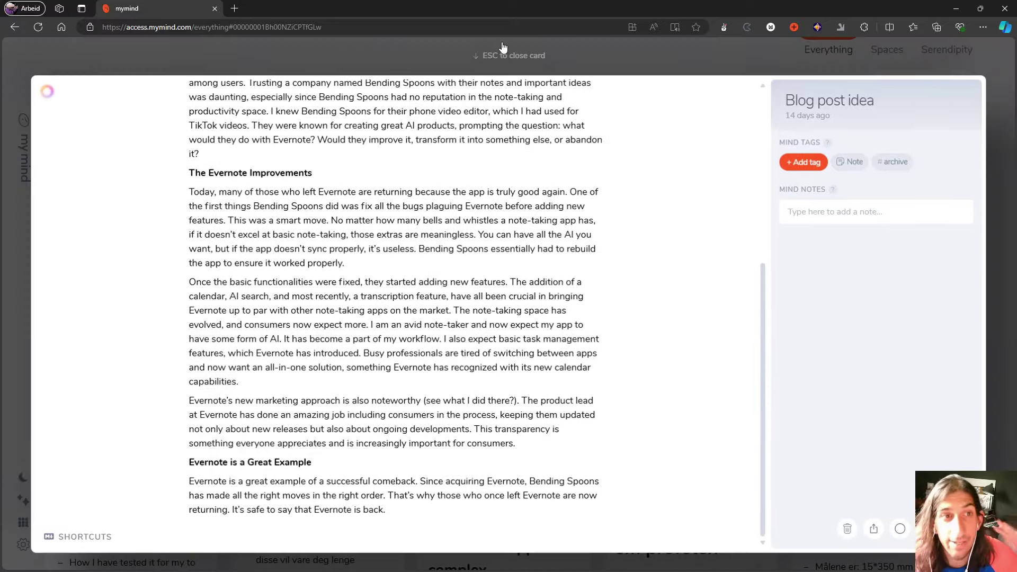
left_click(503, 51)
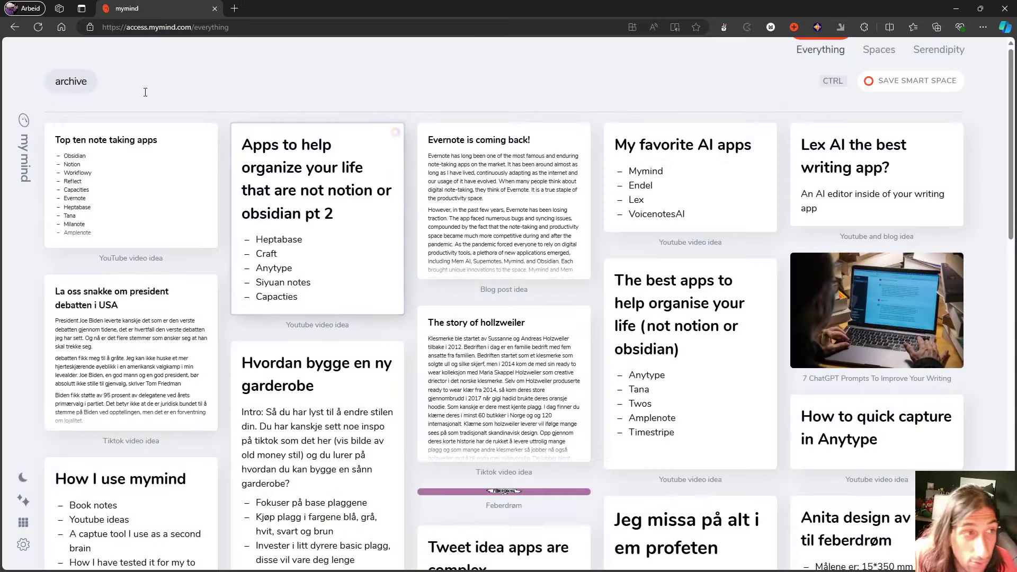
left_click(98, 81)
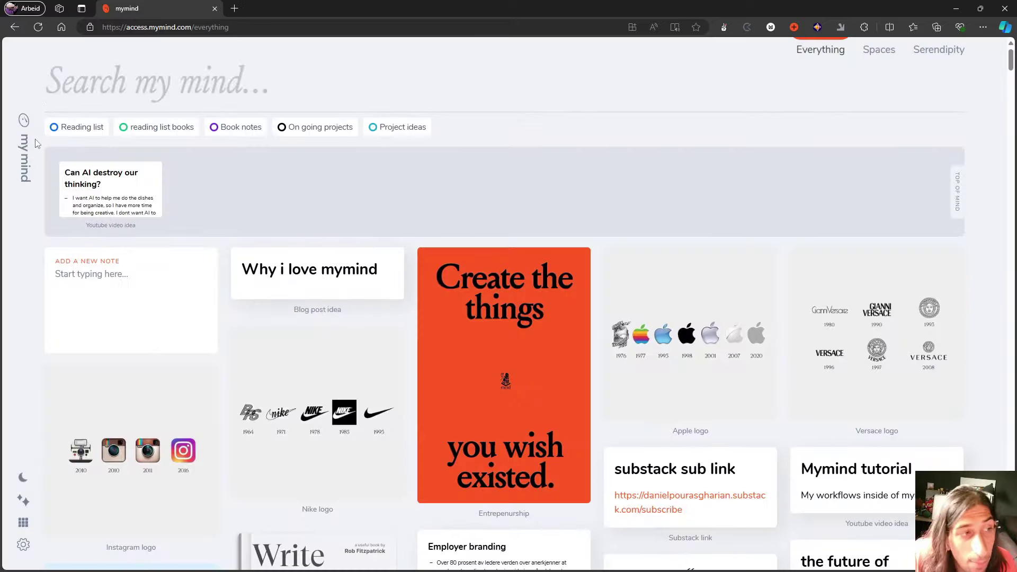